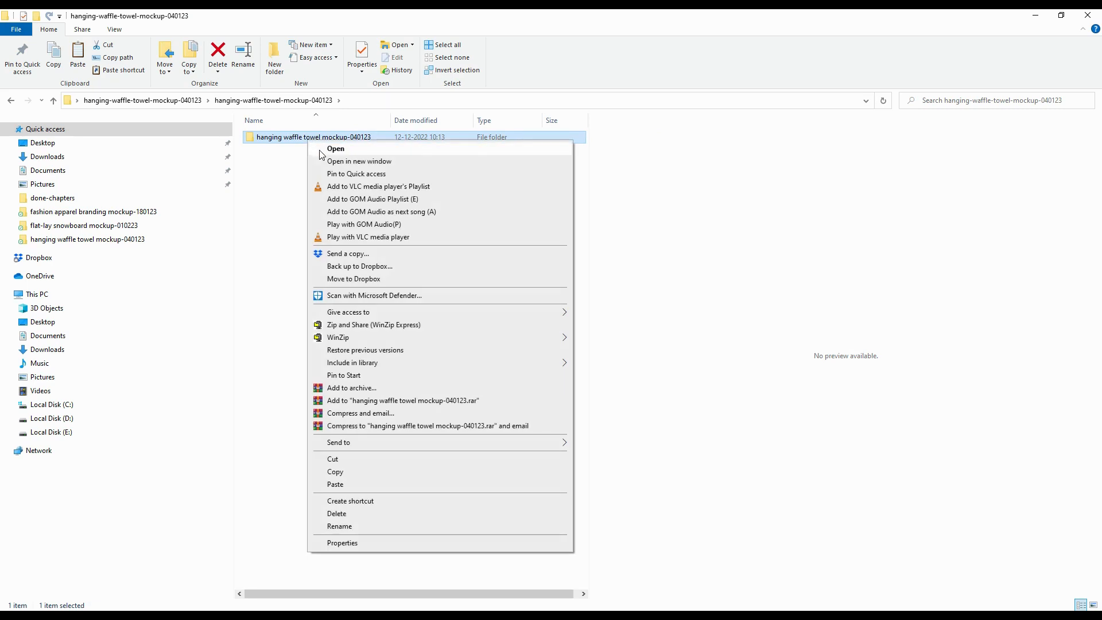
# Step: Open the "hanging waffle towel mockup-040123" folder and display its files as large icons
pyautogui.click(335, 149)
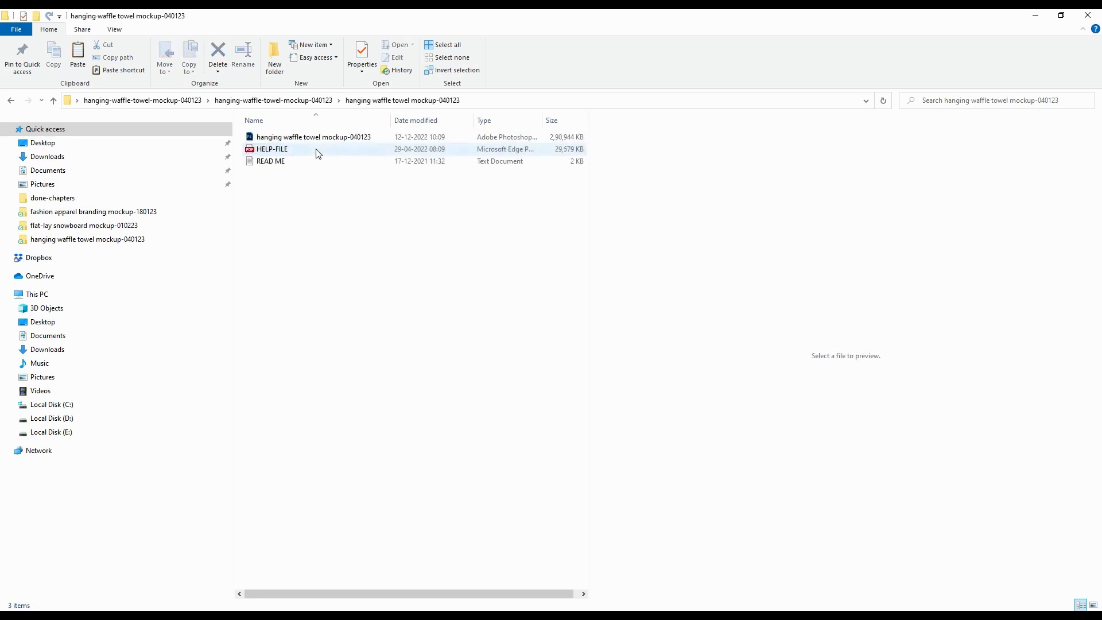
pyautogui.click(1094, 605)
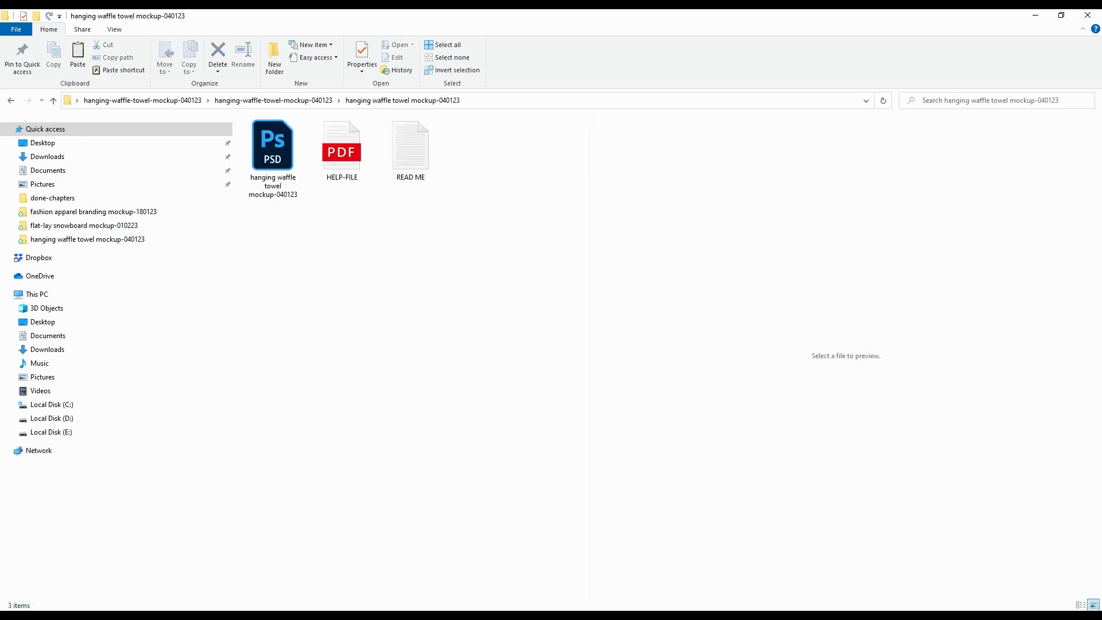
# Step: Read through the HELP-FILE guide on smart objects, colors and gradients, and preview the READ ME text
pyautogui.click(330, 161)
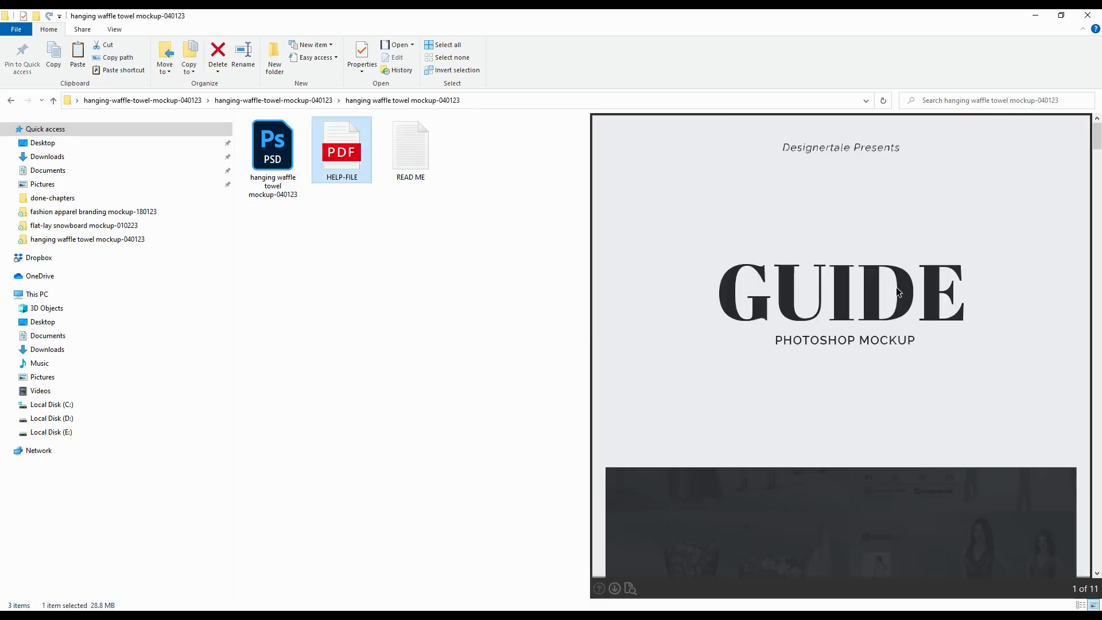
pyautogui.scroll(-10, 899, 293)
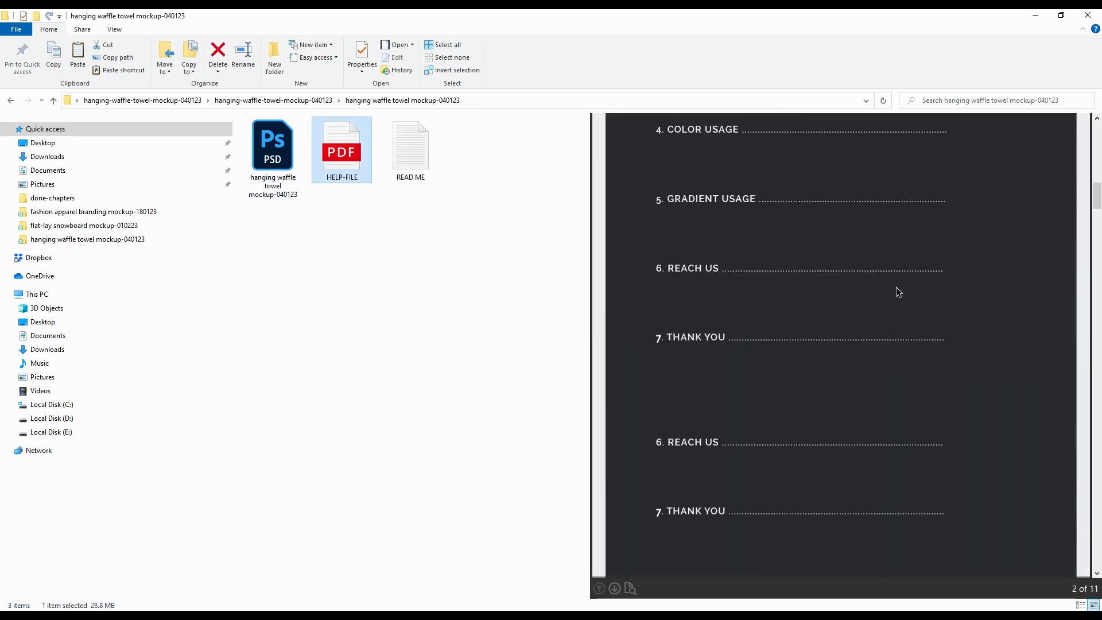
pyautogui.scroll(-10, 899, 291)
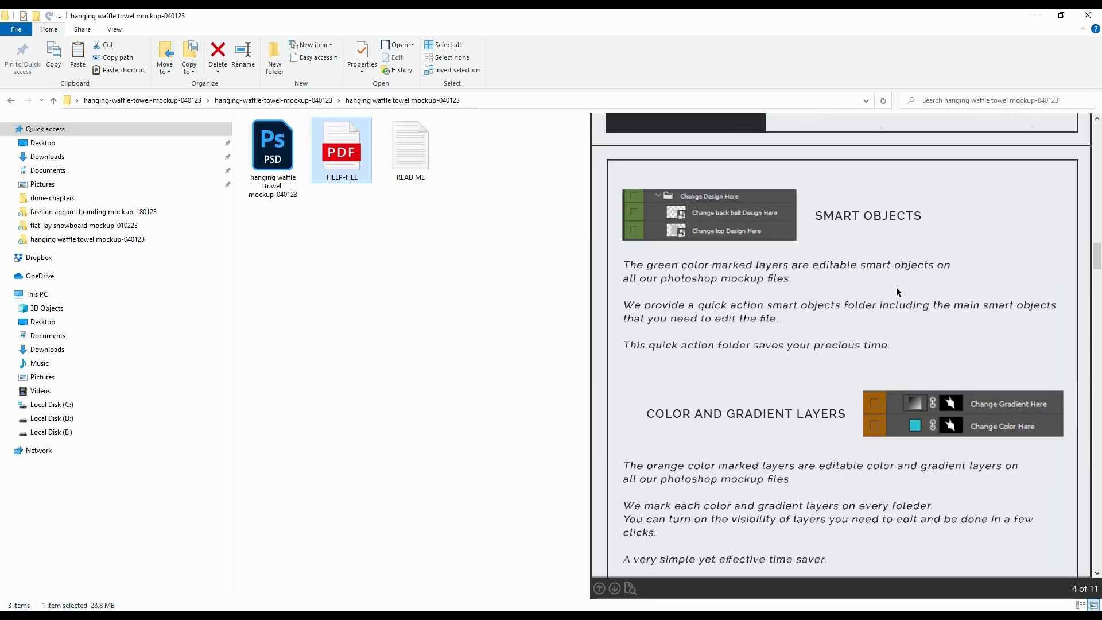
pyautogui.scroll(-10, 899, 292)
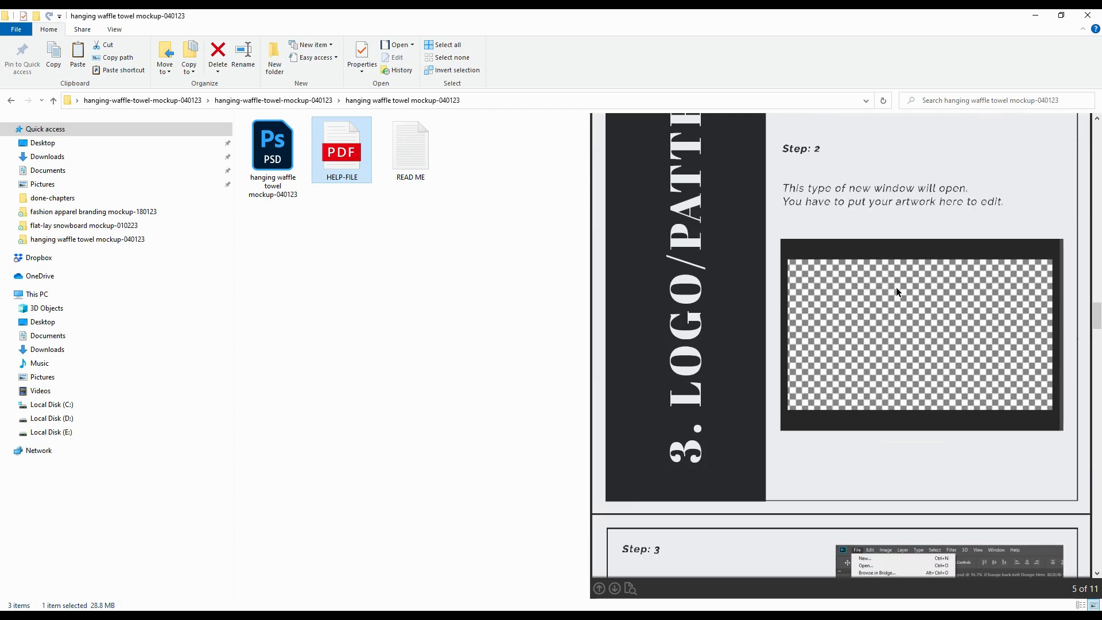
pyautogui.scroll(-10, 897, 292)
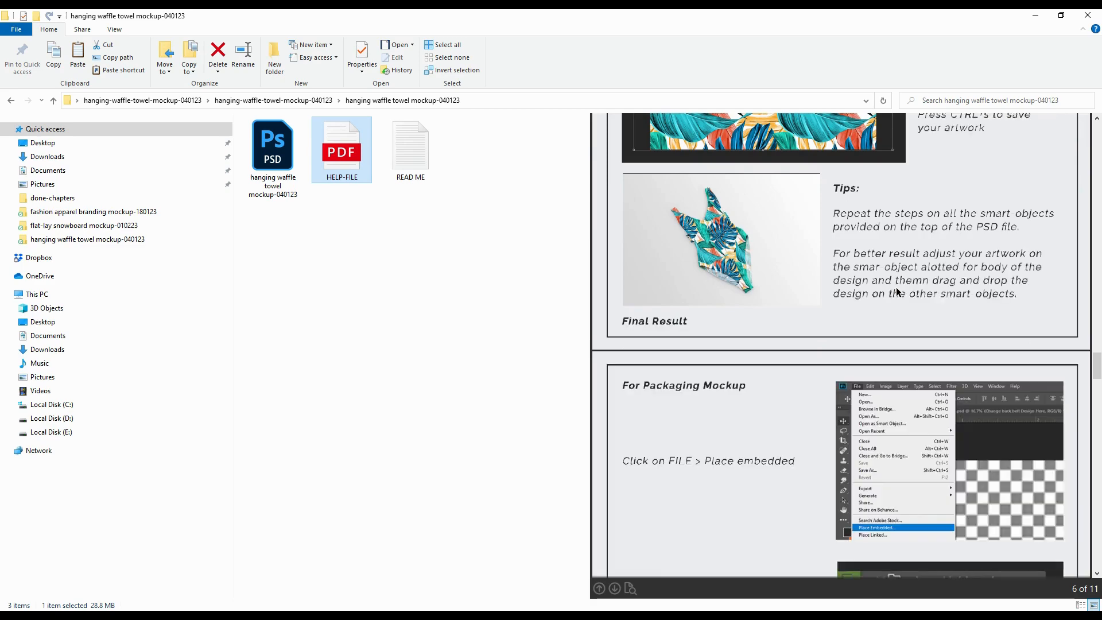
pyautogui.scroll(-3, 898, 292)
pyautogui.scroll(-3, 897, 292)
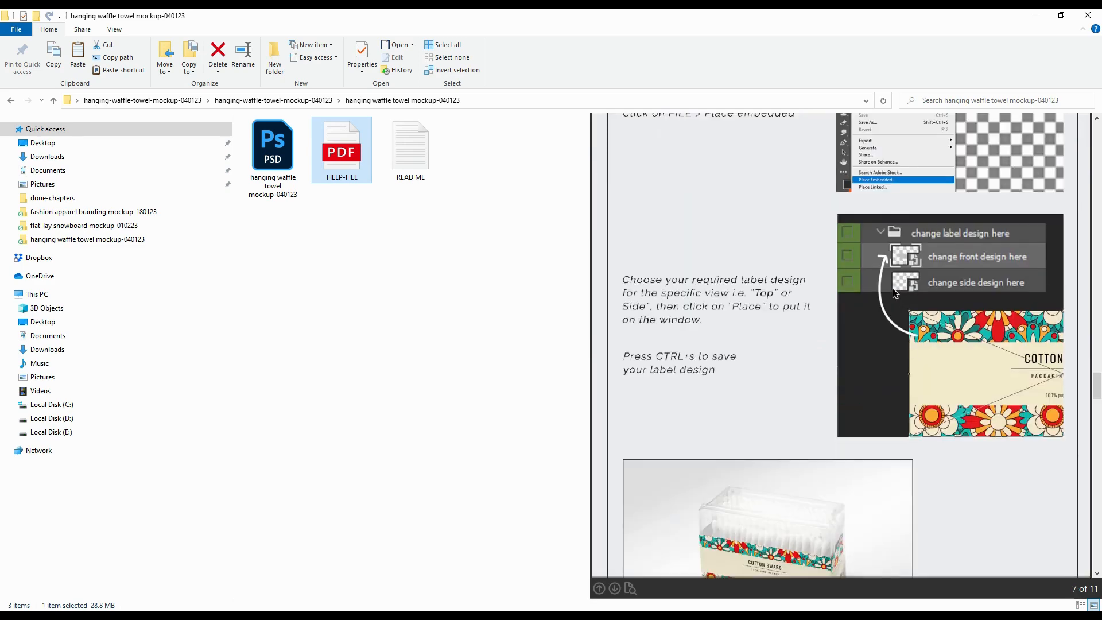
pyautogui.scroll(-15, 893, 288)
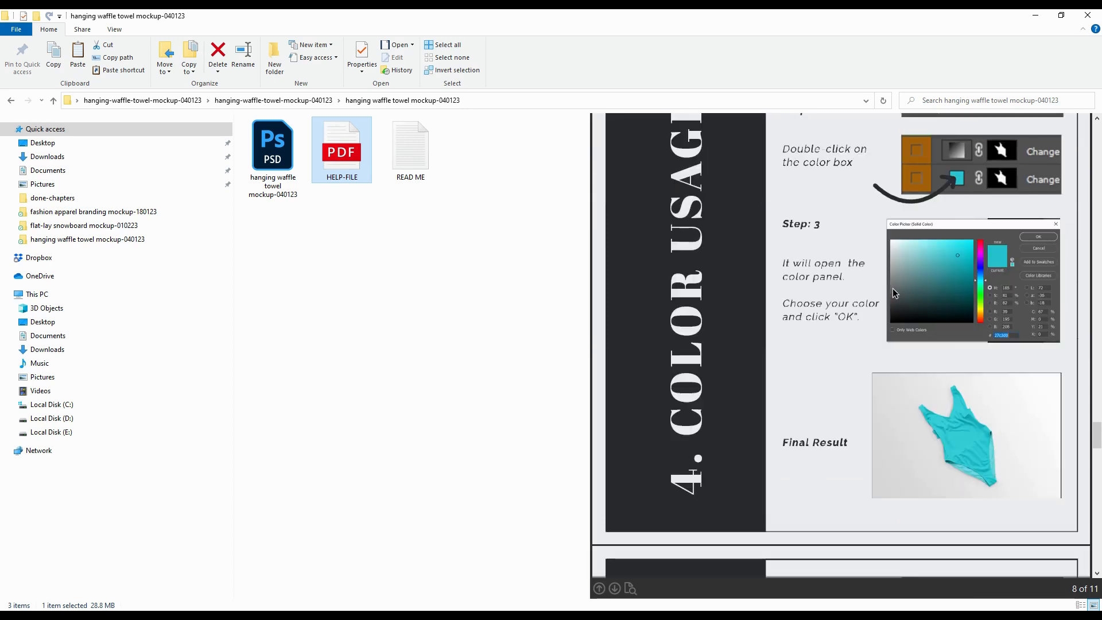
pyautogui.scroll(-10, 893, 288)
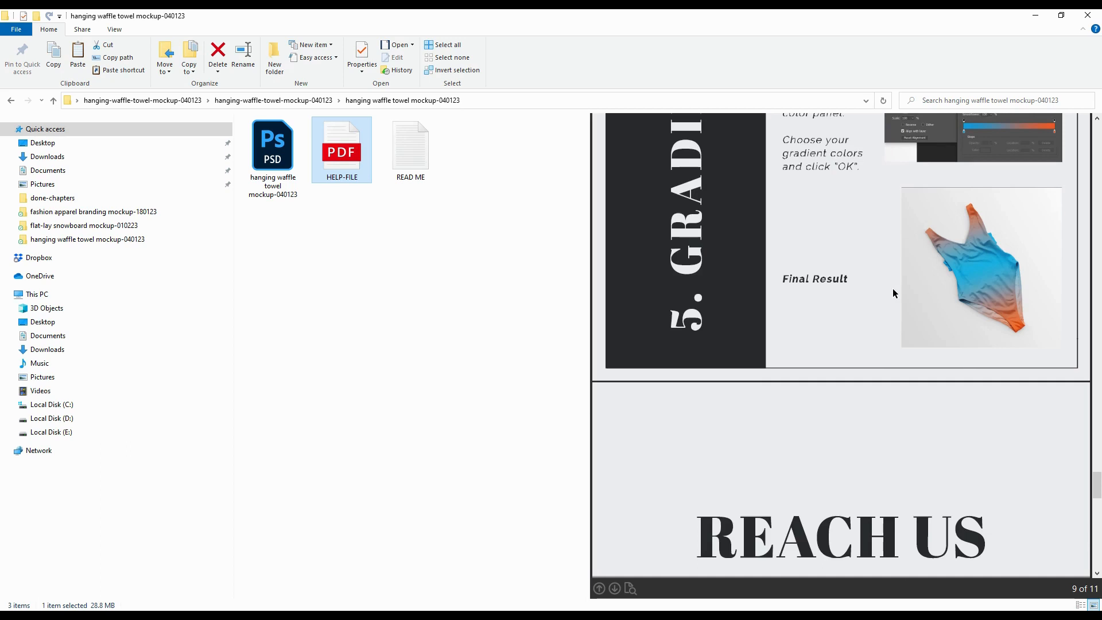
pyautogui.scroll(-5, 893, 290)
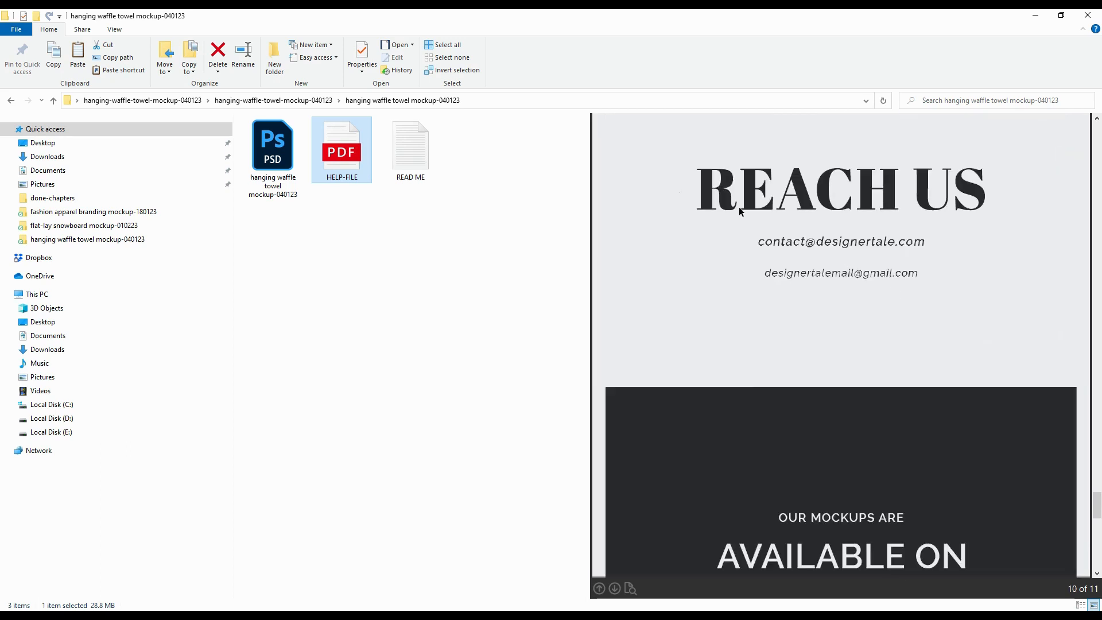
pyautogui.click(438, 165)
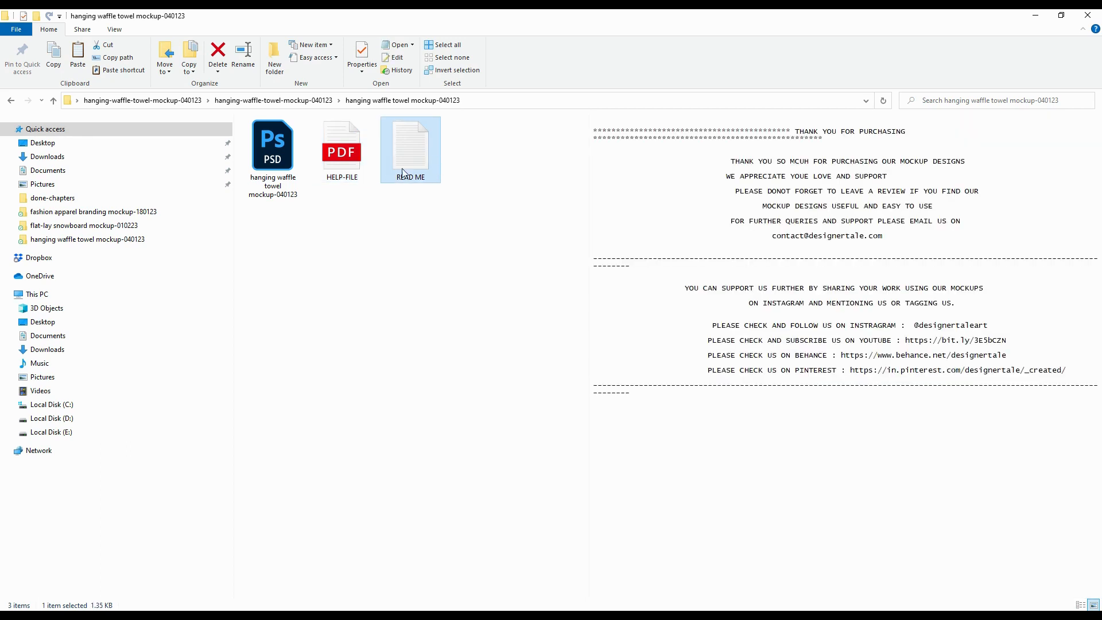
# Step: Open the "hanging waffle towel mockup-040123" PSD file in Photoshop
pyautogui.click(274, 163)
pyautogui.rightClick(273, 162)
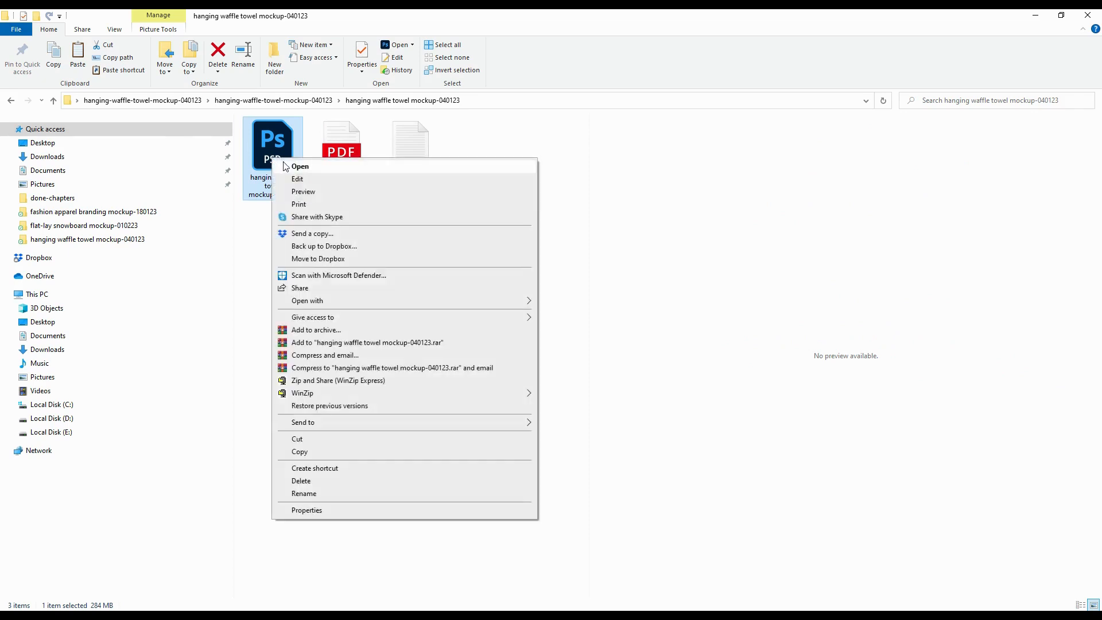
pyautogui.click(288, 166)
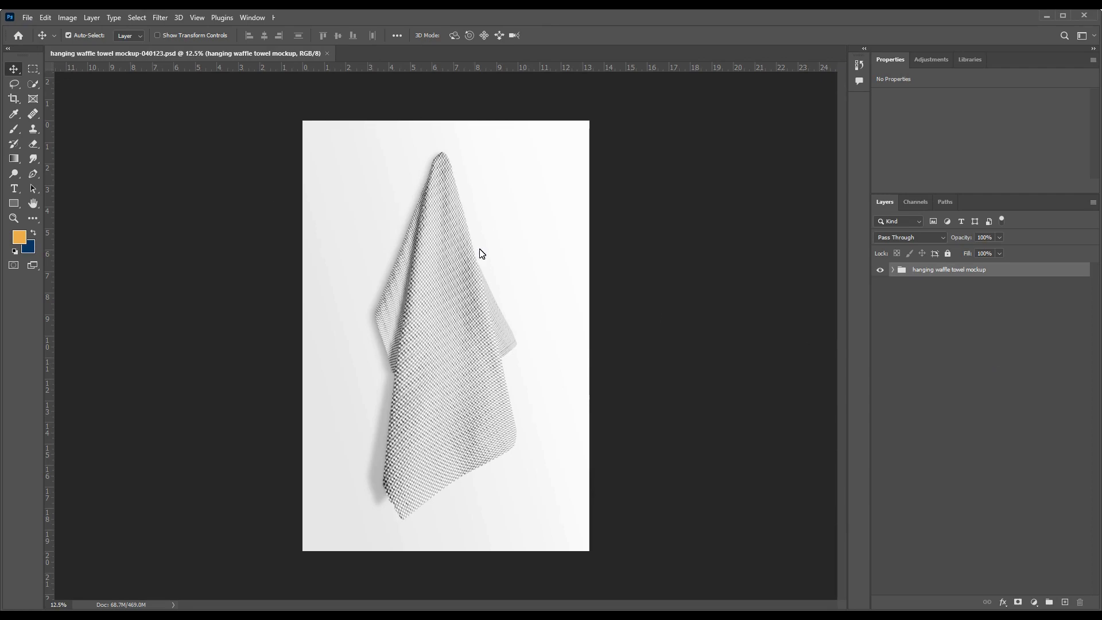
# Step: Expand the mockup group and its "Change design here" group, and open the "change design here copy" smart object for editing
pyautogui.scroll(1, 481, 253)
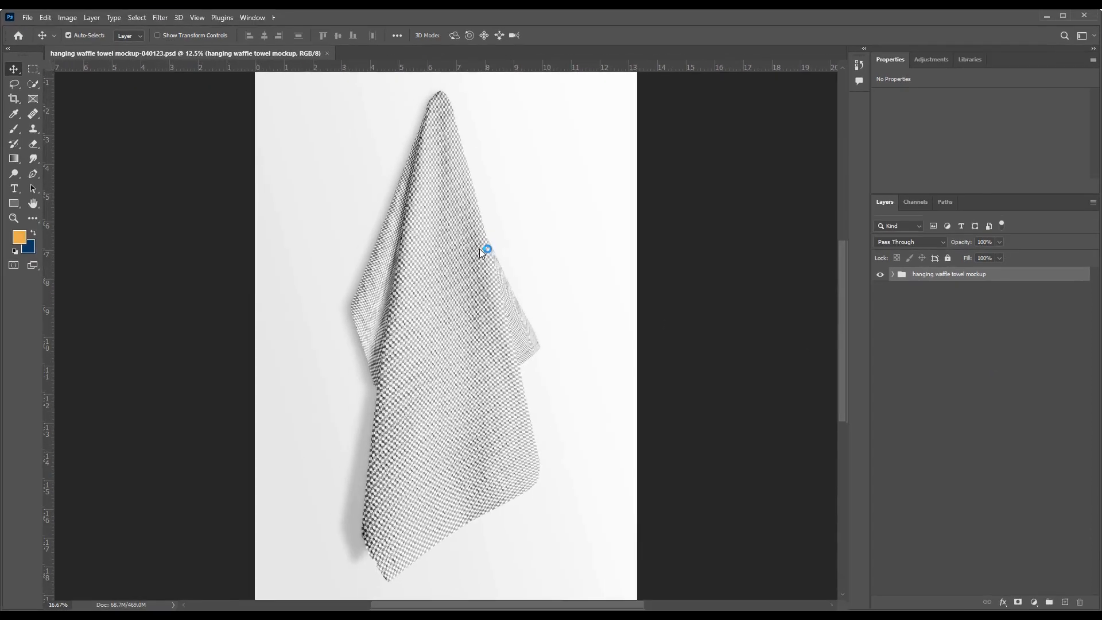
pyautogui.click(919, 319)
pyautogui.hotkey('ctrl', '+')
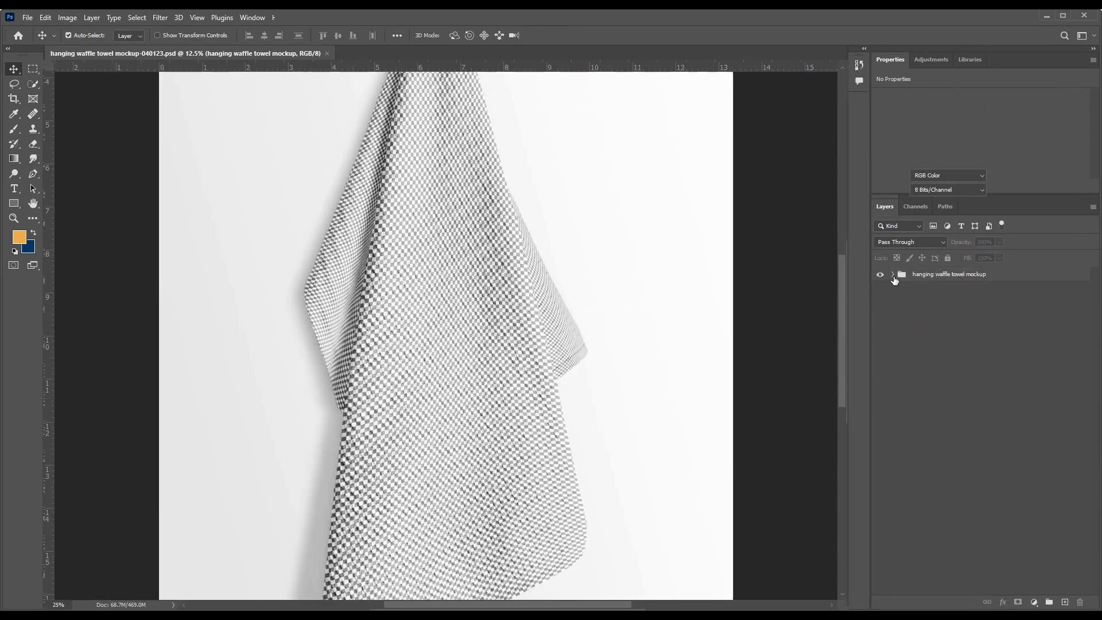
pyautogui.hotkey('ctrl', '-')
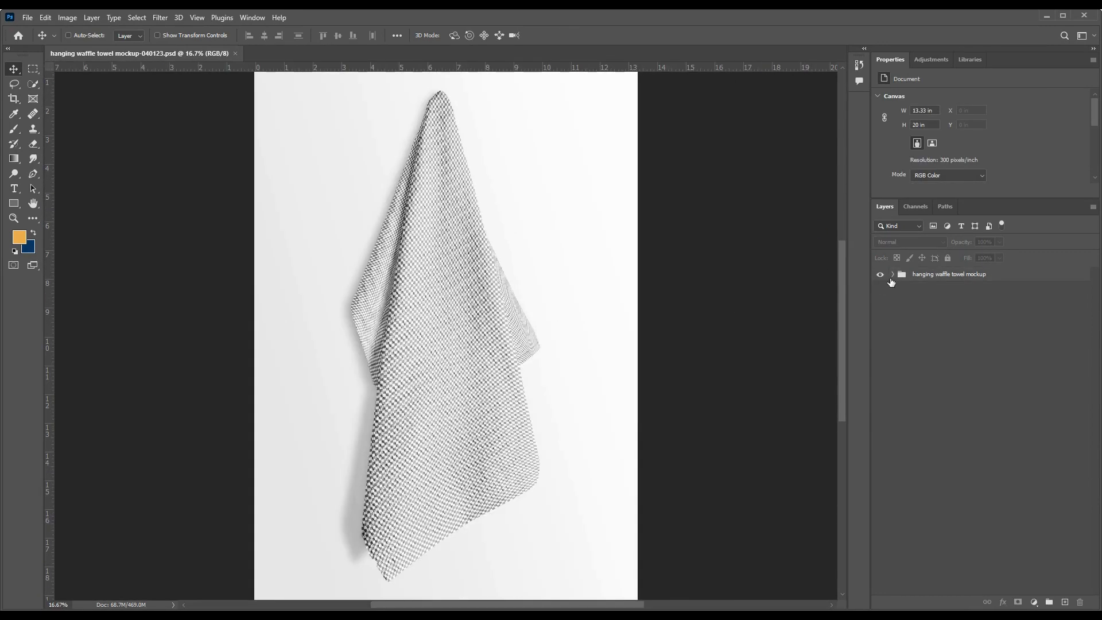
pyautogui.click(893, 274)
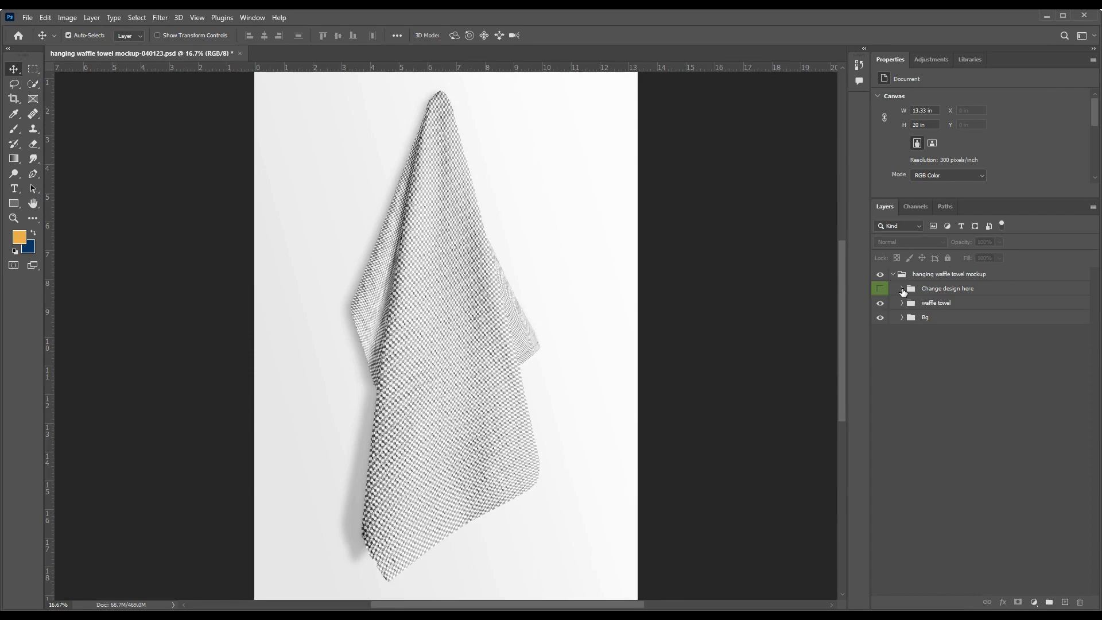
pyautogui.click(903, 288)
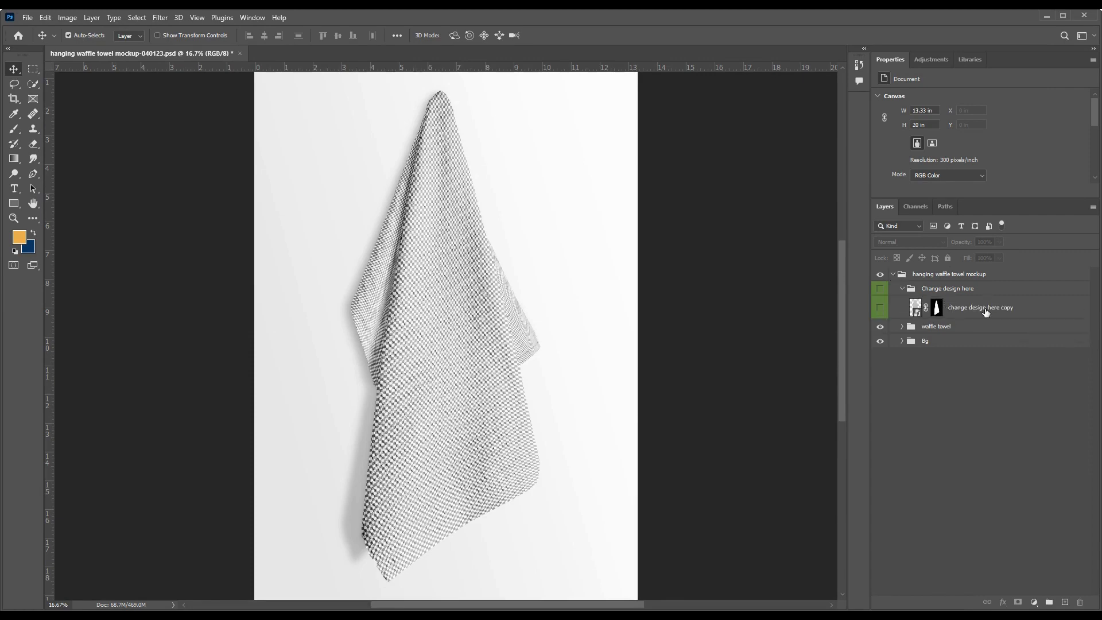
pyautogui.doubleClick(917, 310)
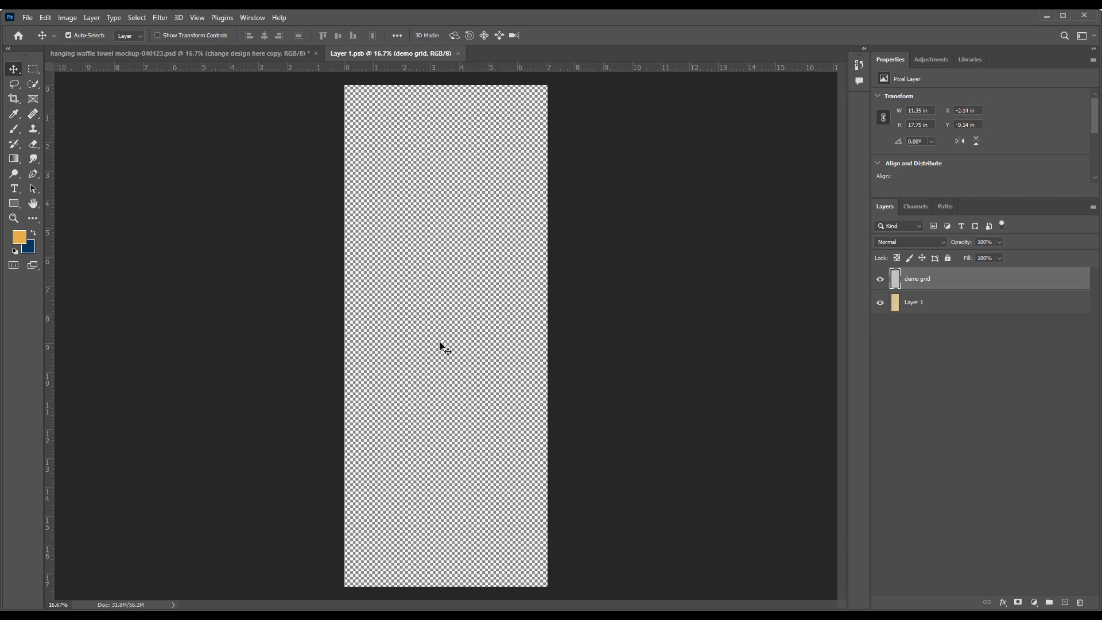
# Step: Start placing an embedded file and browse to the "hanging-waffle-towel-mockup-040123" folder on the Desktop
pyautogui.click(27, 17)
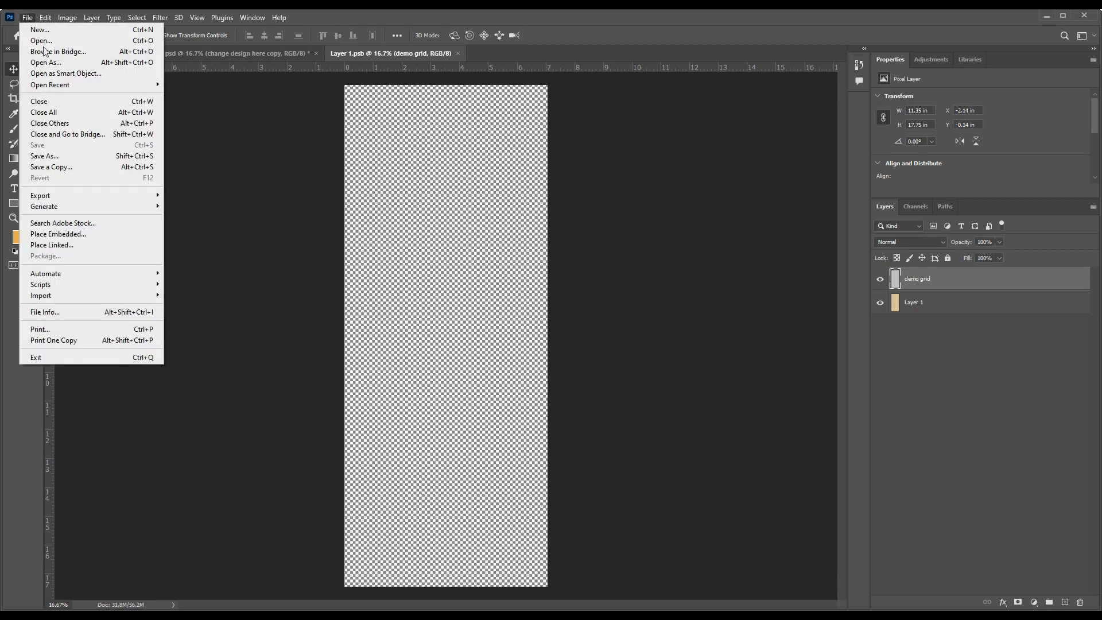
pyautogui.click(82, 239)
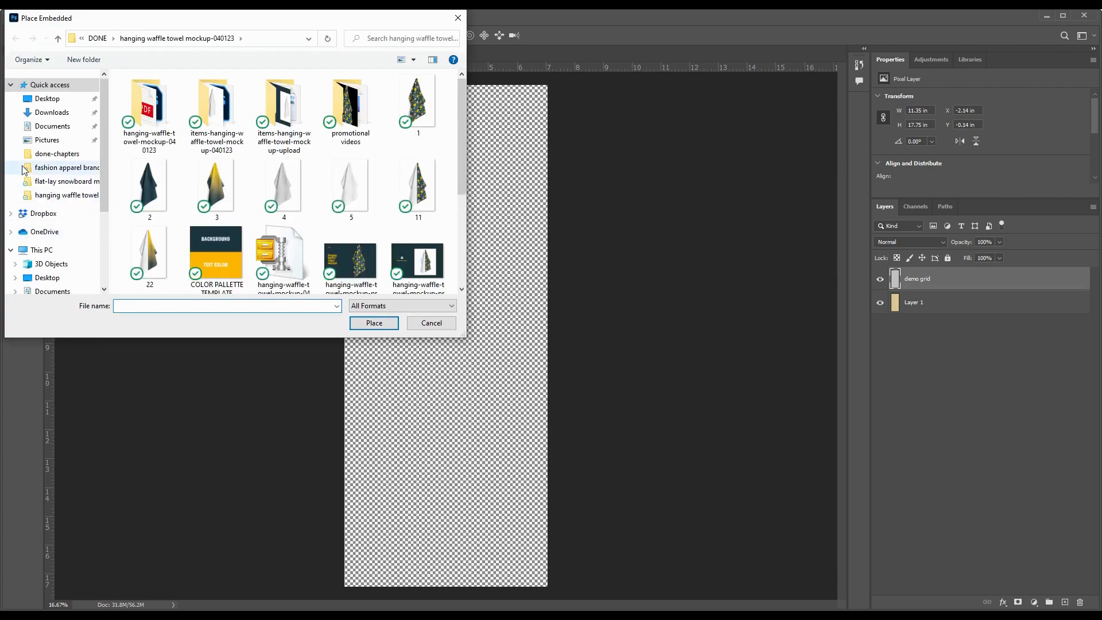
pyautogui.click(47, 98)
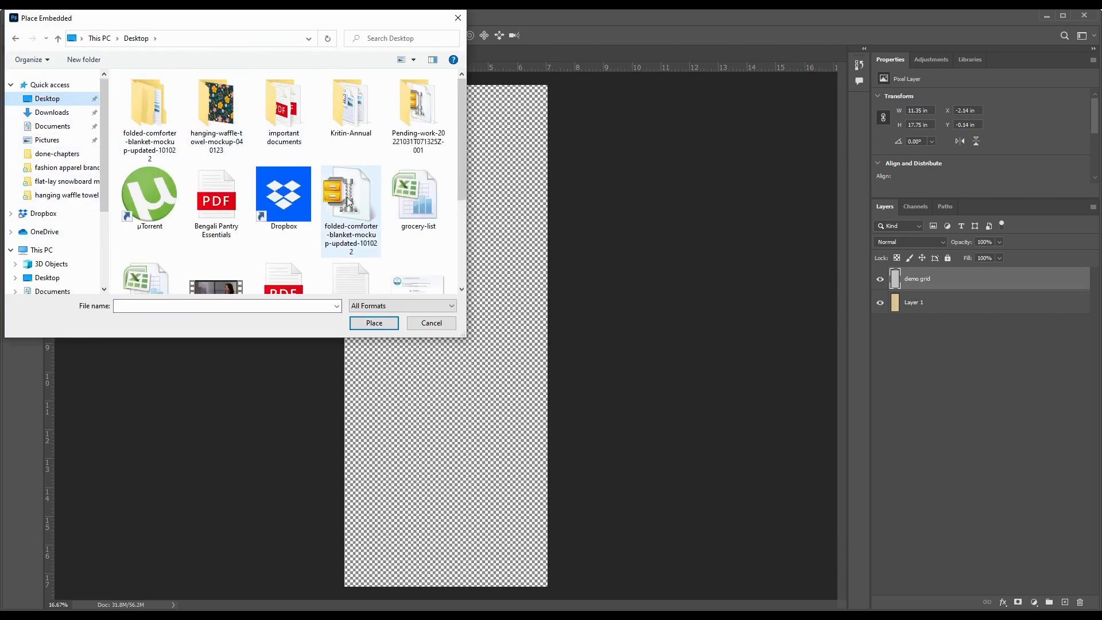
pyautogui.doubleClick(232, 108)
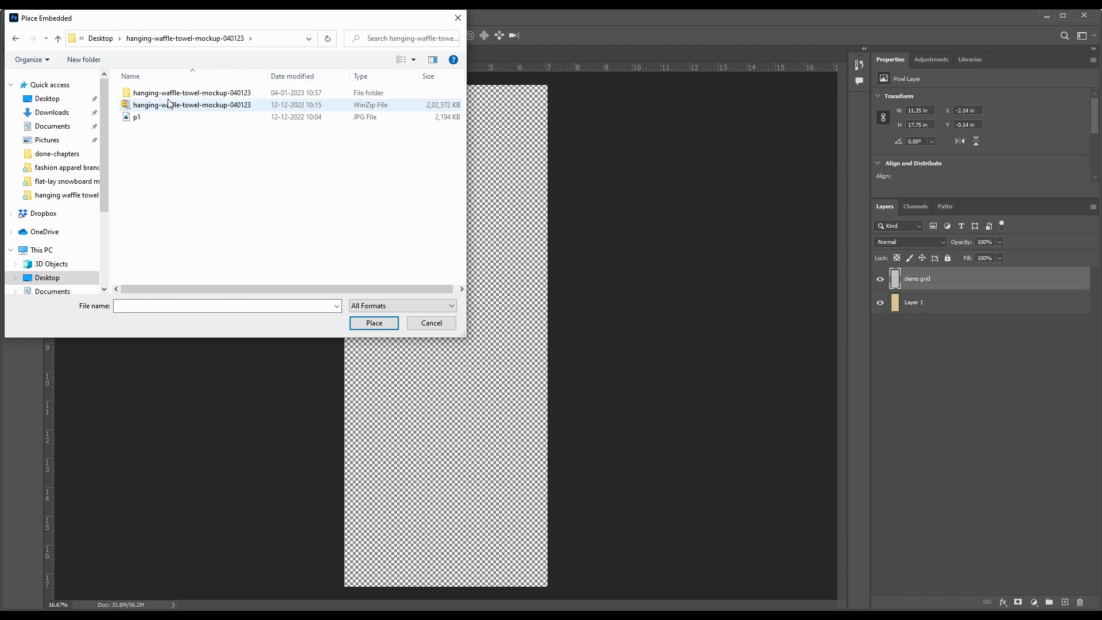
pyautogui.doubleClick(165, 95)
pyautogui.doubleClick(165, 99)
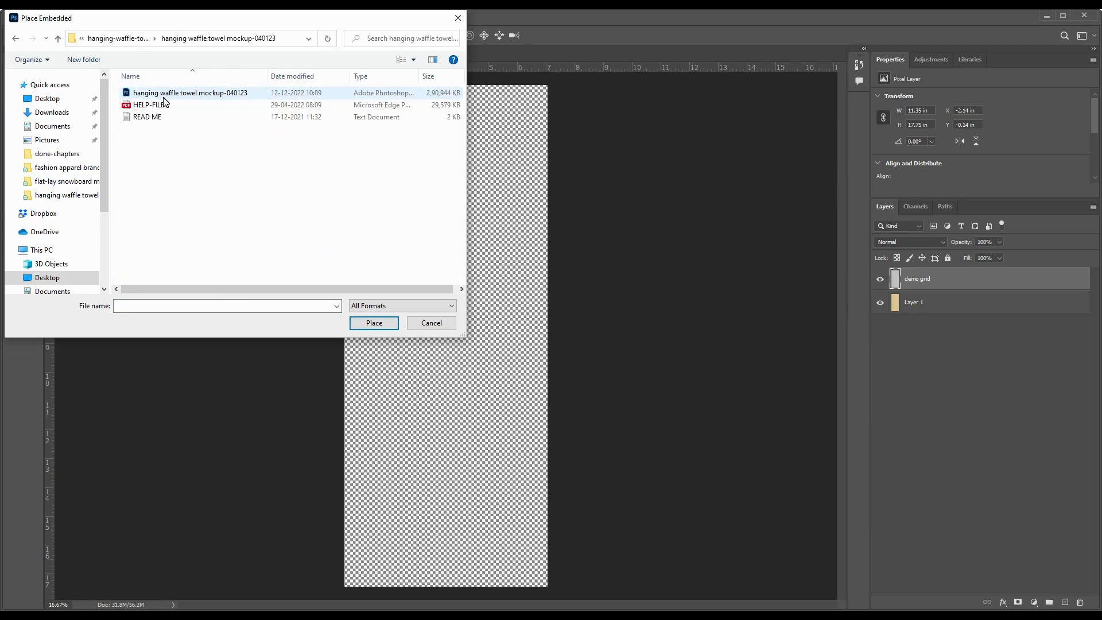
pyautogui.click(122, 38)
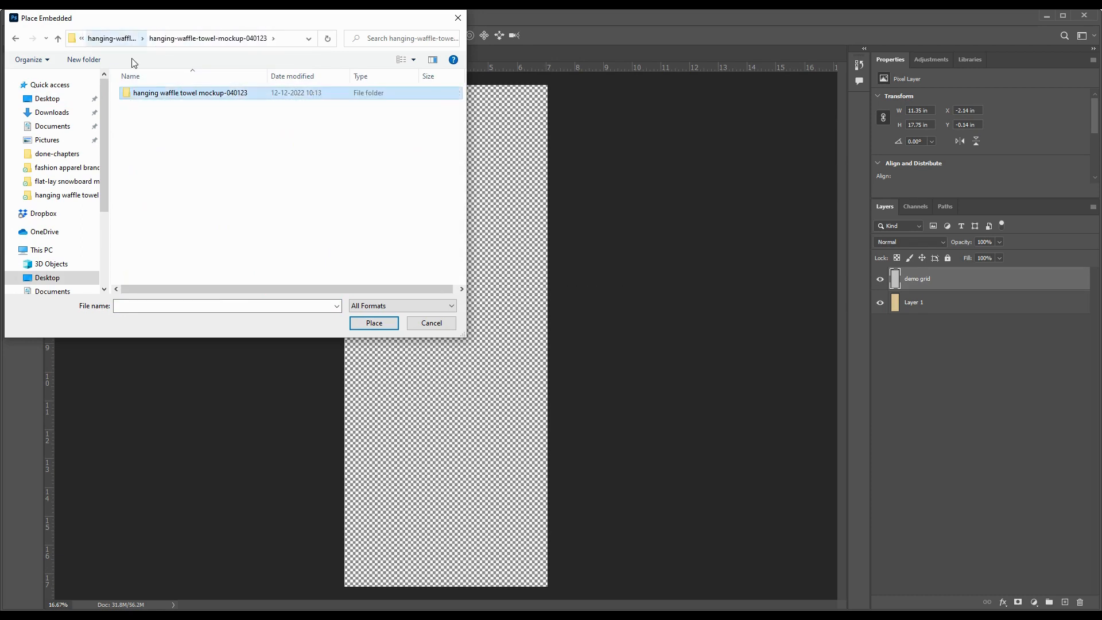
pyautogui.click(112, 40)
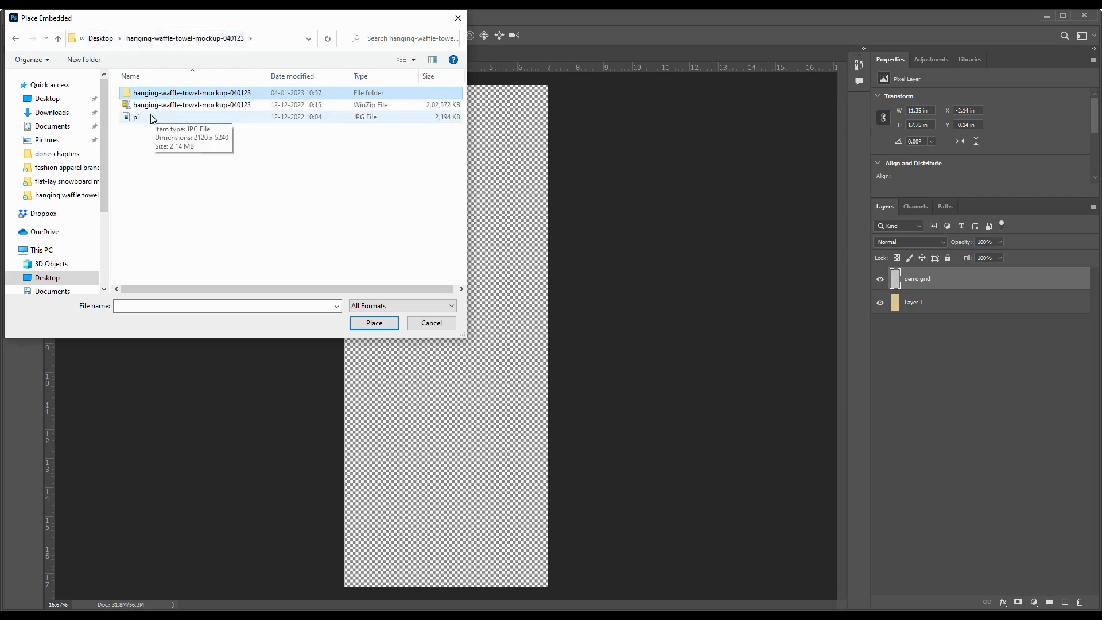
# Step: Show the files as large icons and place the floral pattern image p1 into the smart object at its default size
pyautogui.click(152, 117)
pyautogui.click(414, 59)
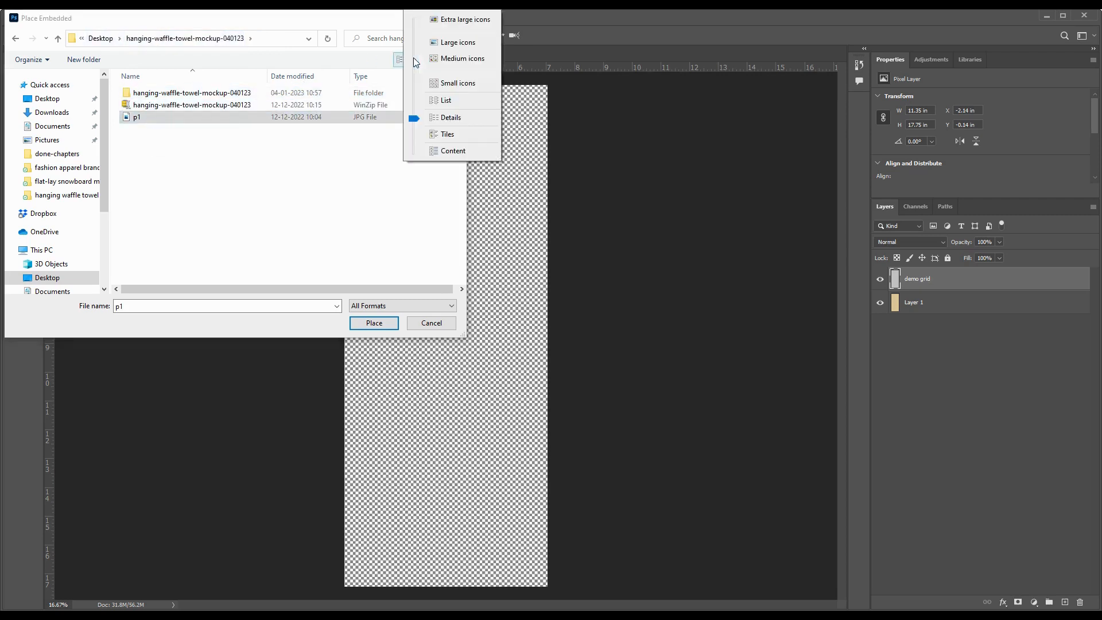
pyautogui.click(446, 40)
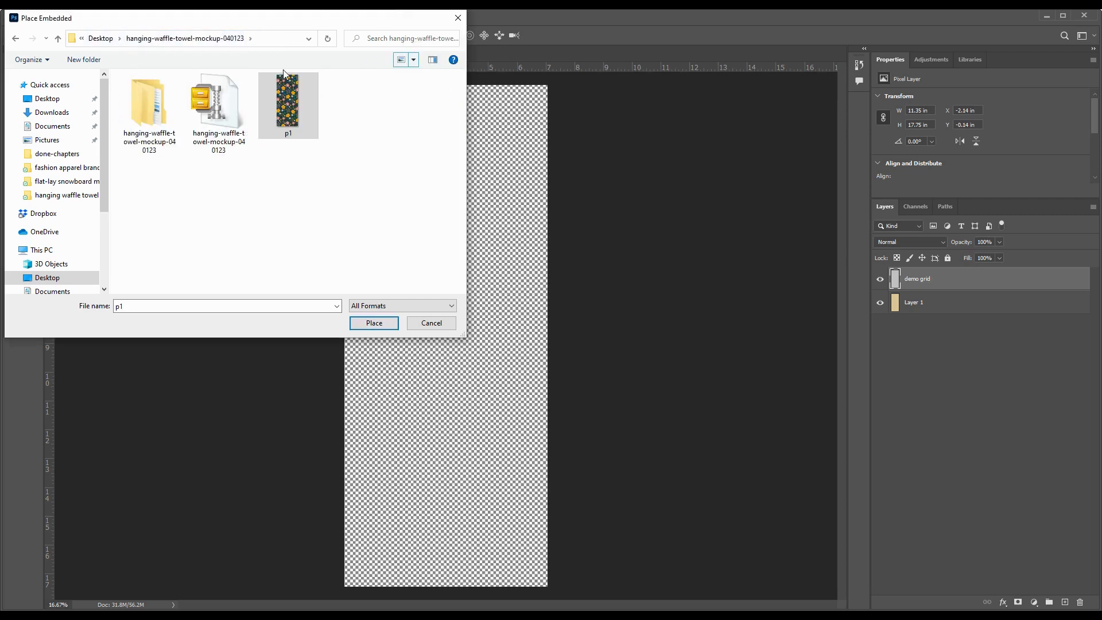
pyautogui.click(372, 322)
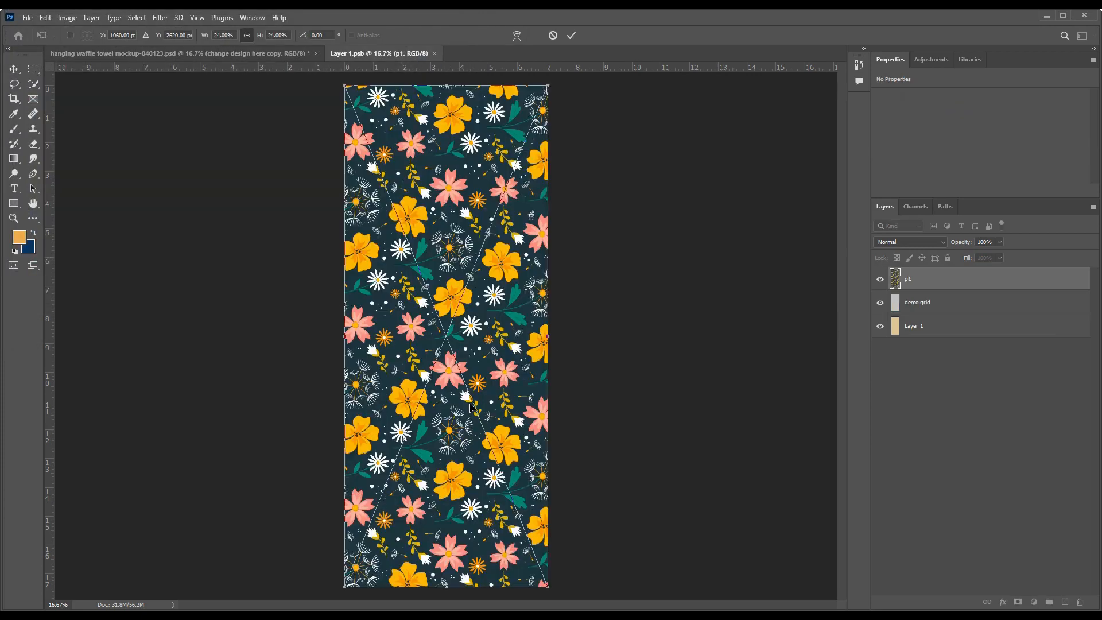
pyautogui.press('Return')
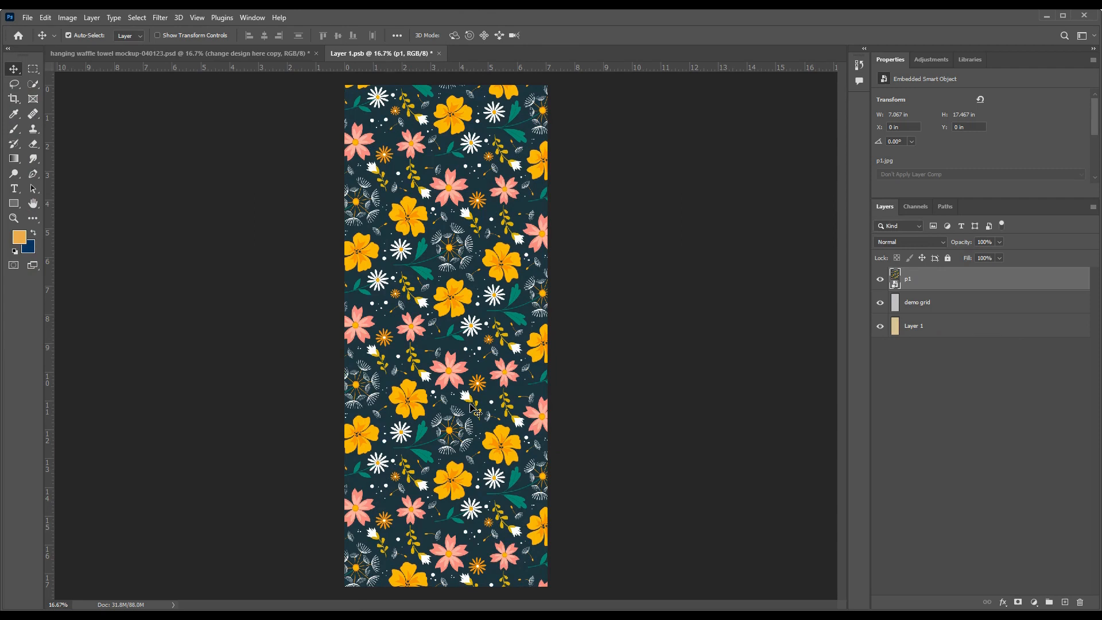
# Step: Save the smart object and return to the towel mockup document to inspect the pattern on the fabric up close
pyautogui.click(28, 17)
pyautogui.click(39, 144)
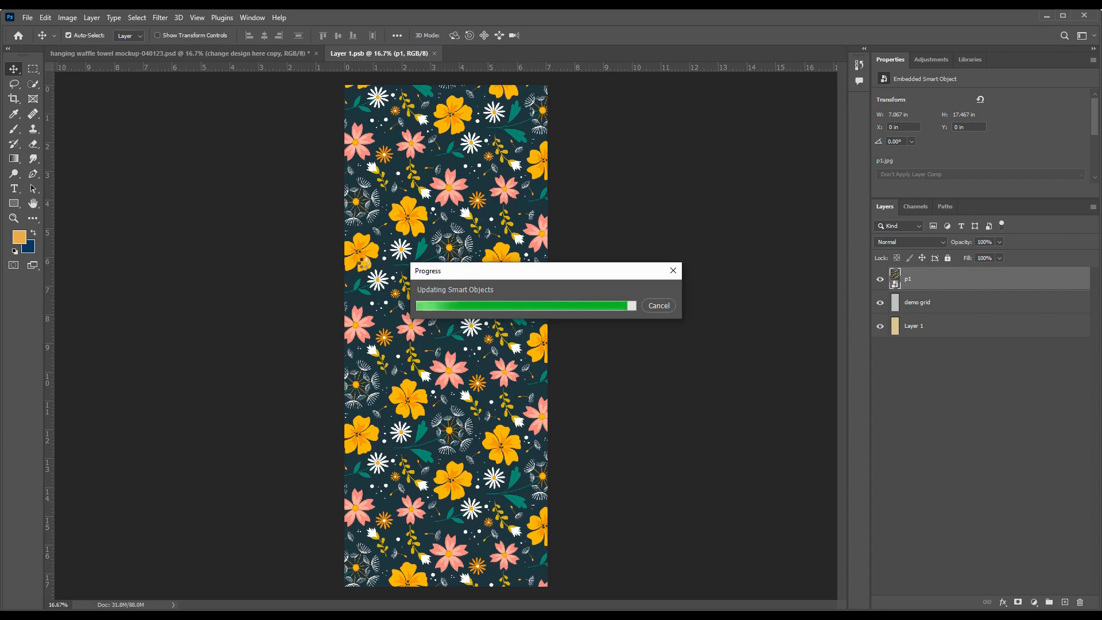
pyautogui.click(255, 53)
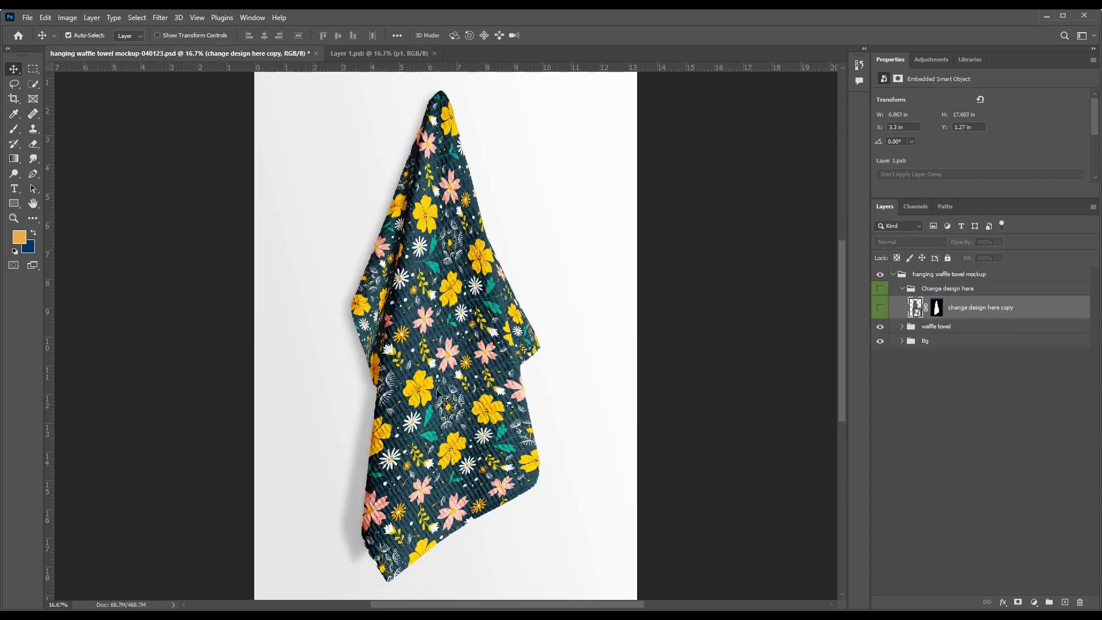
pyautogui.hotkey('ctrl', '+')
pyautogui.hotkey('ctrl', '+')
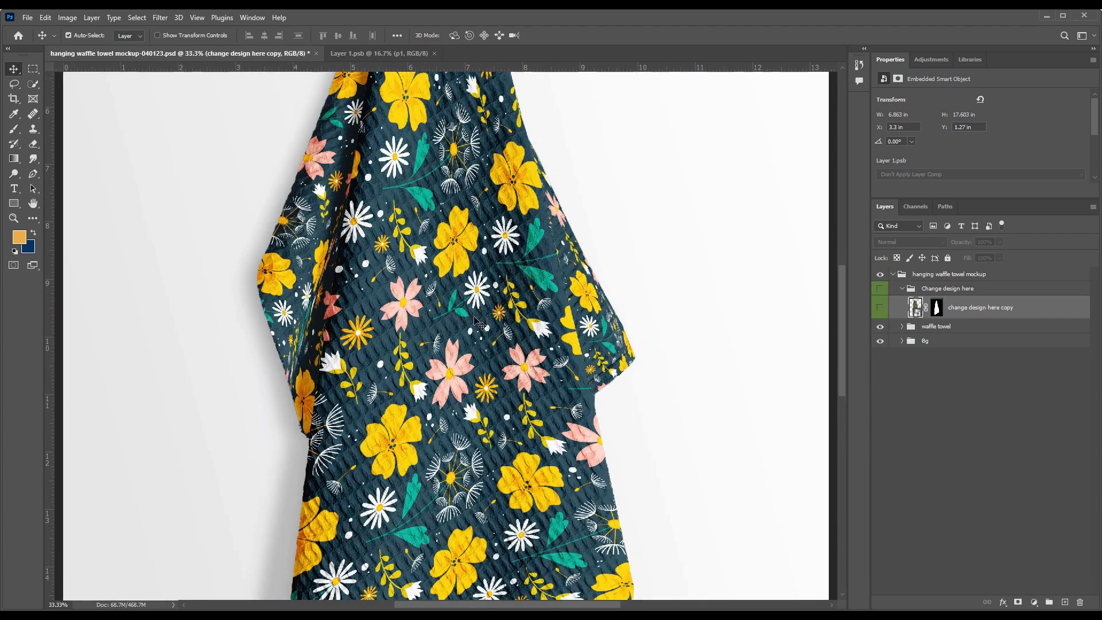
pyautogui.hotkey('ctrl', '-')
pyautogui.hotkey('ctrl', '-')
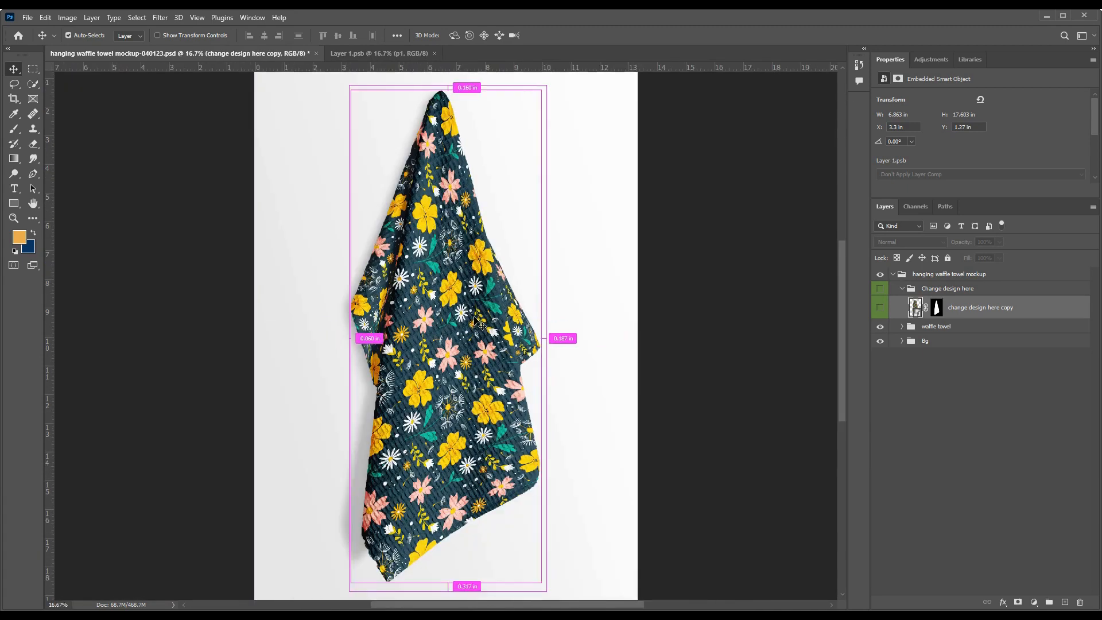
# Step: Expand the "waffle towel" group and its top, back-1 and back-2 subgroups
pyautogui.click(903, 327)
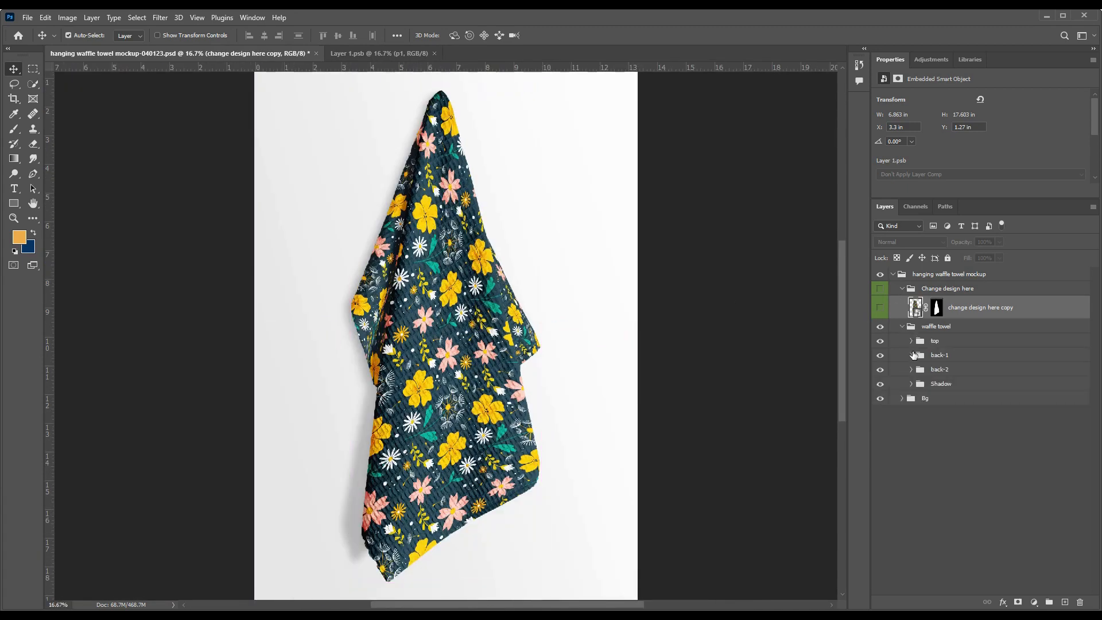
pyautogui.click(912, 356)
pyautogui.click(910, 342)
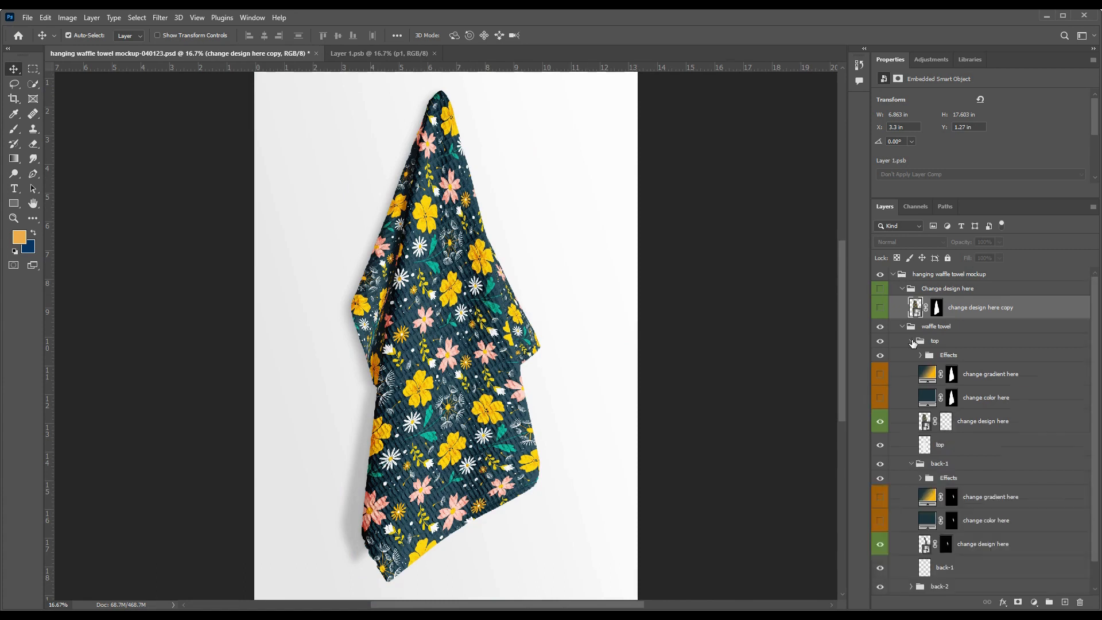
pyautogui.scroll(-1, 909, 349)
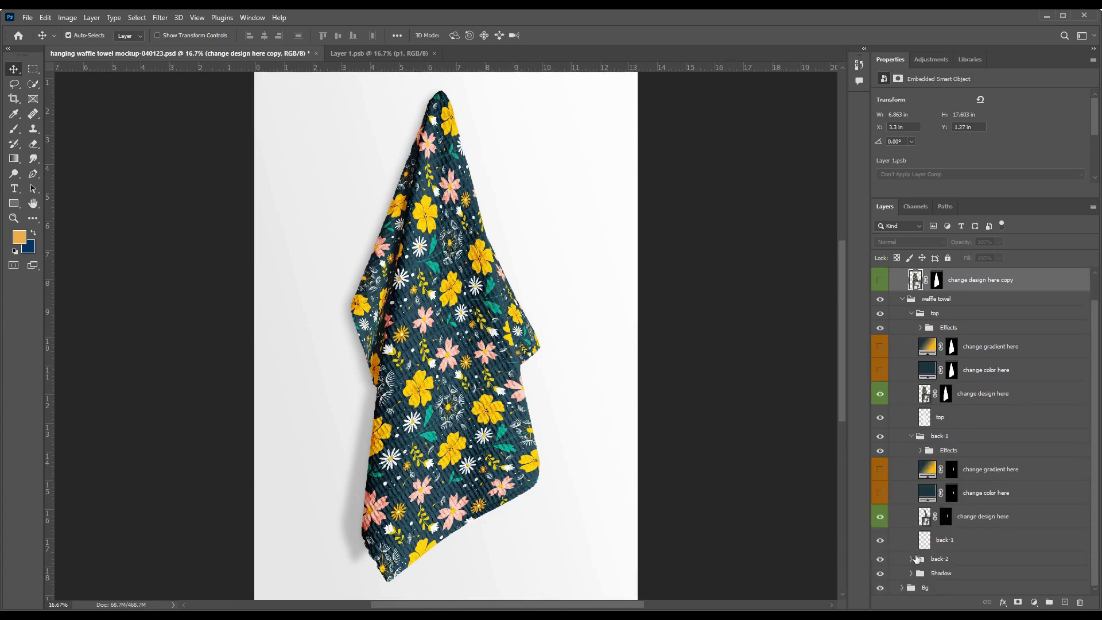
pyautogui.click(912, 560)
pyautogui.scroll(-4, 979, 488)
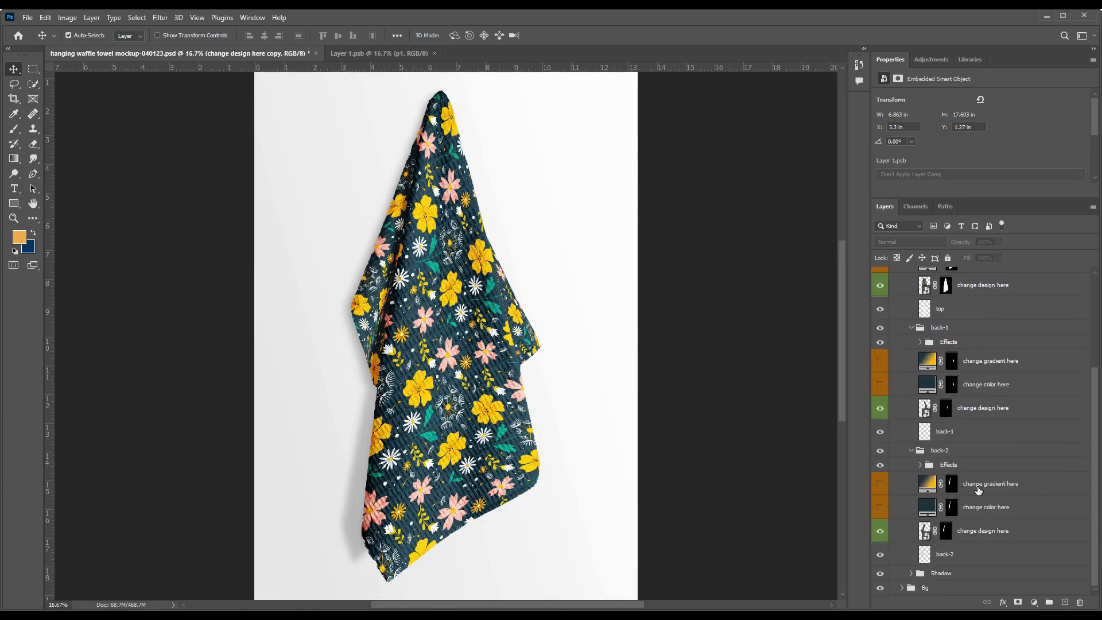
# Step: Toggle the "change design here" layers in back-2, back-1 and top to check which towel part each one covers
pyautogui.click(882, 534)
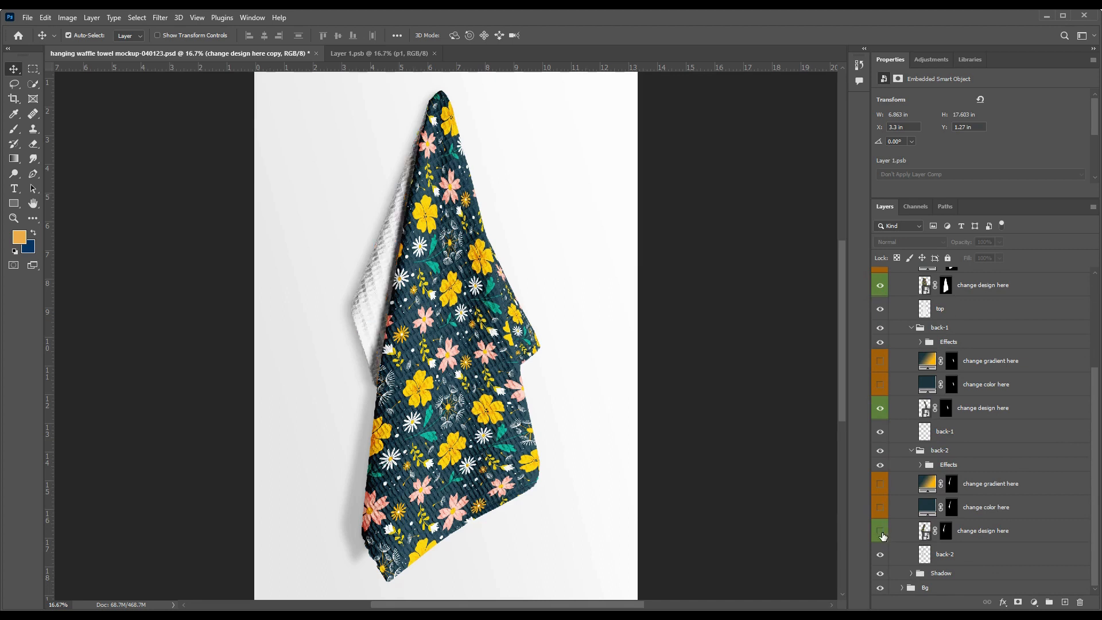
pyautogui.click(881, 534)
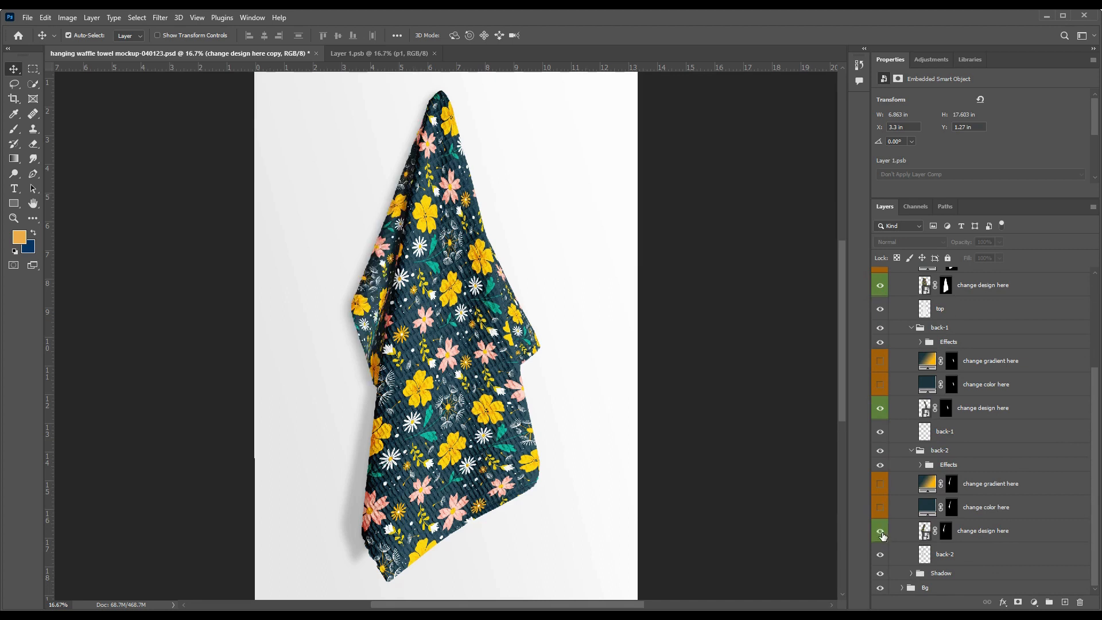
pyautogui.click(879, 411)
pyautogui.click(880, 410)
pyautogui.click(882, 287)
# Step: Make the "change color here" layers visible in the top, back-1 and back-2 groups
pyautogui.scroll(3, 882, 293)
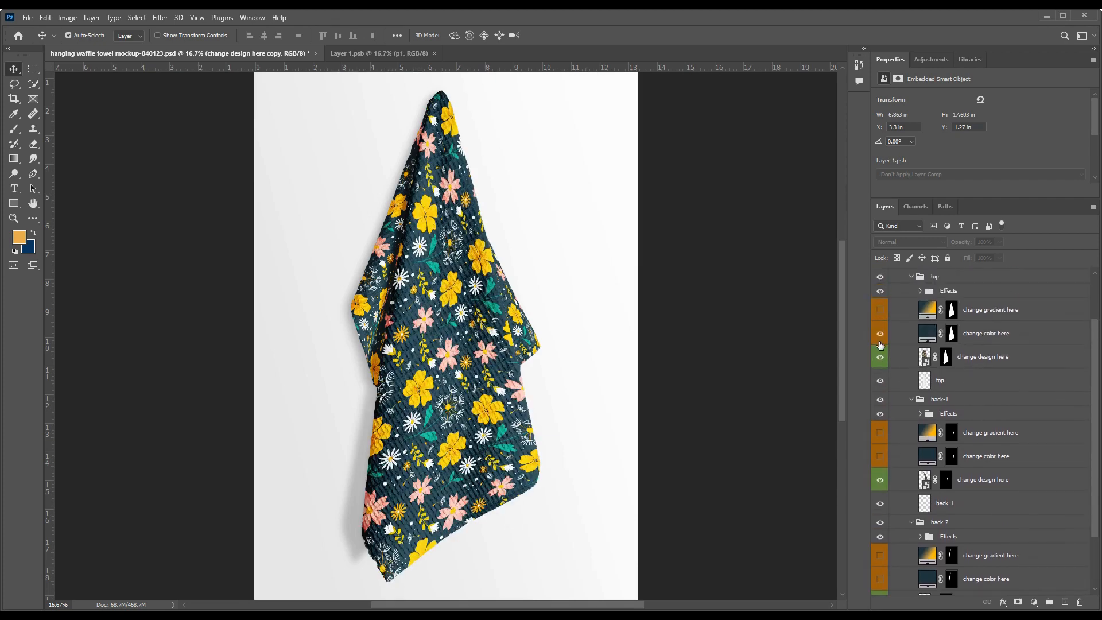
pyautogui.click(880, 456)
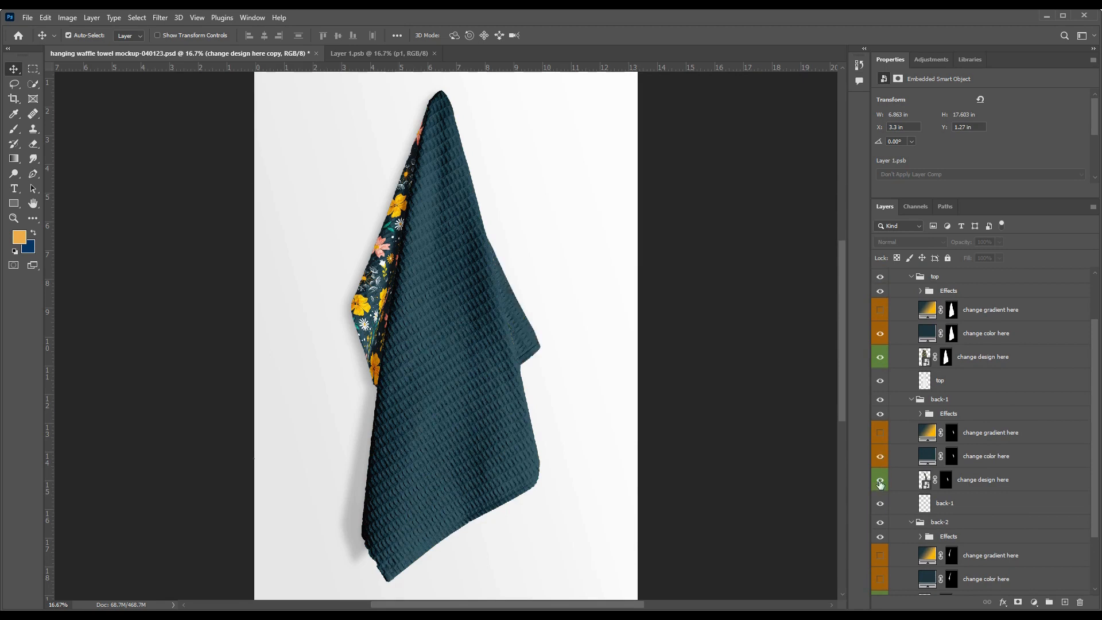
pyautogui.click(880, 579)
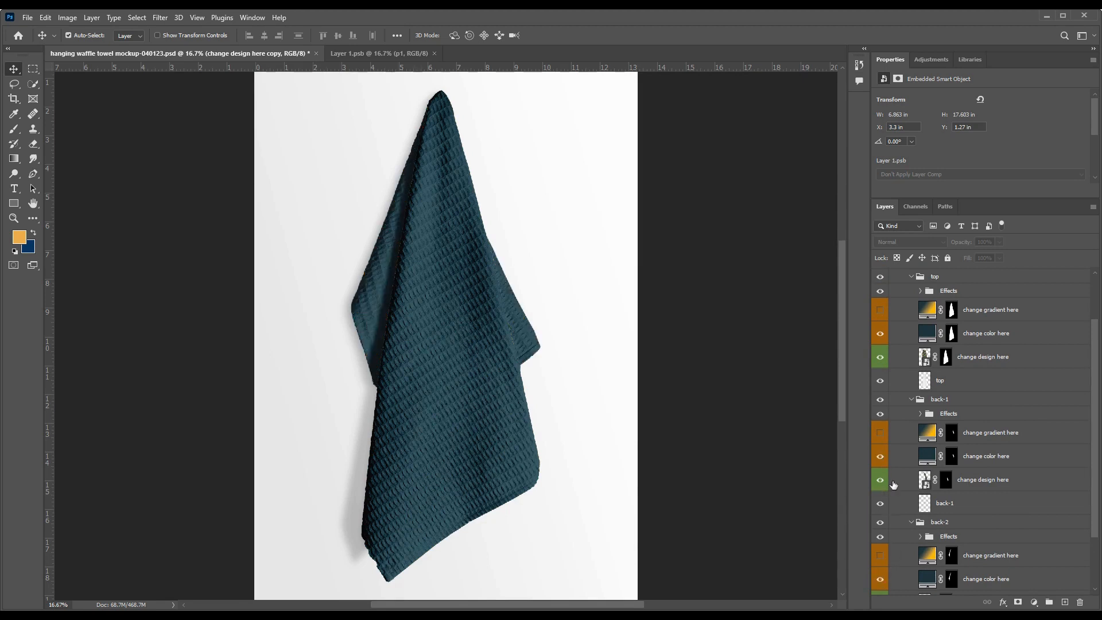
# Step: Set the "change color here" fills in the top and back-1 groups to the orange foreground colour f1af4a
pyautogui.doubleClick(928, 333)
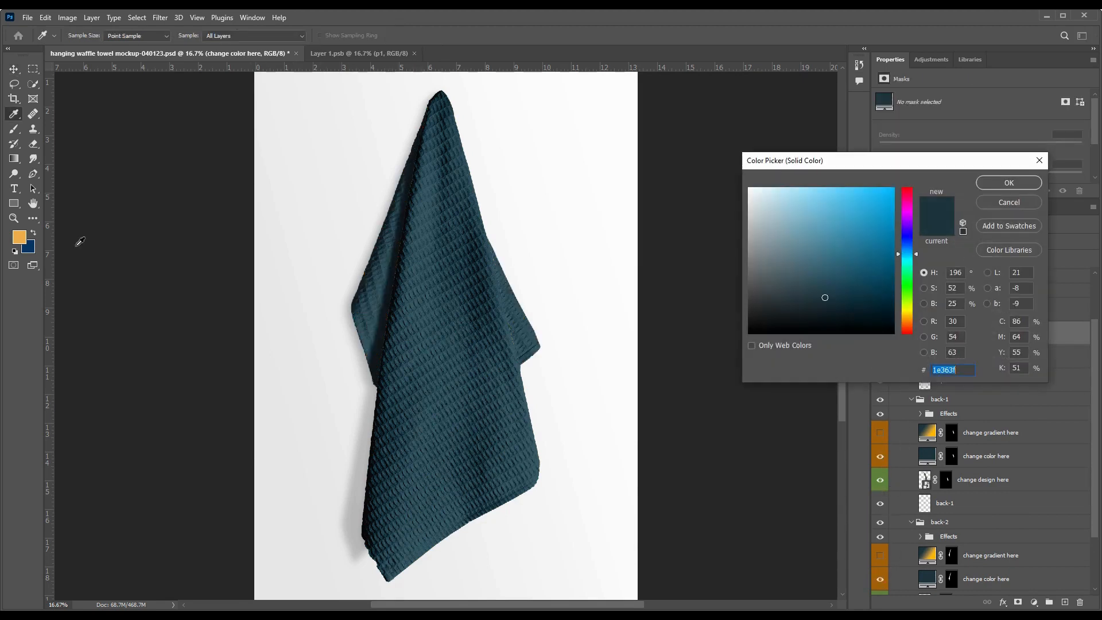
pyautogui.click(19, 238)
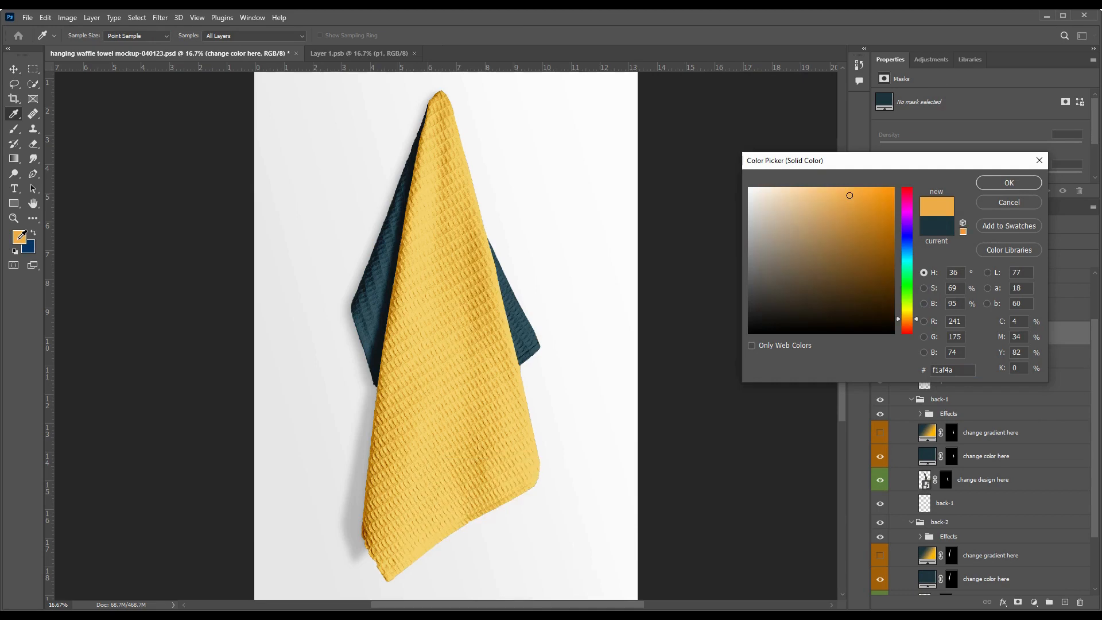
pyautogui.click(1009, 183)
pyautogui.click(930, 457)
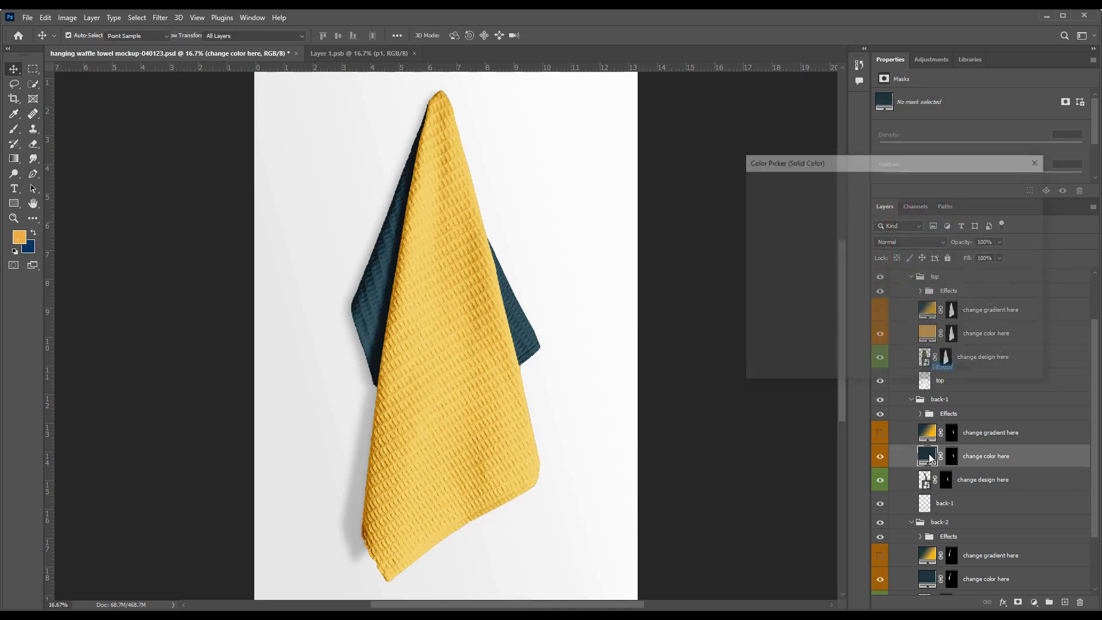
pyautogui.click(23, 235)
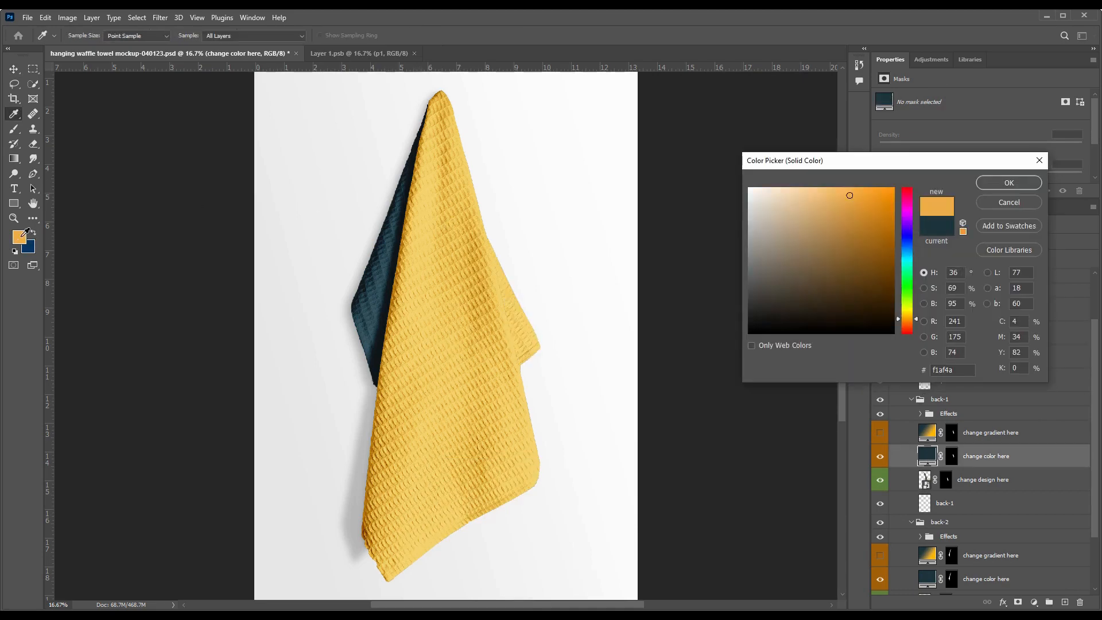
pyautogui.click(1009, 182)
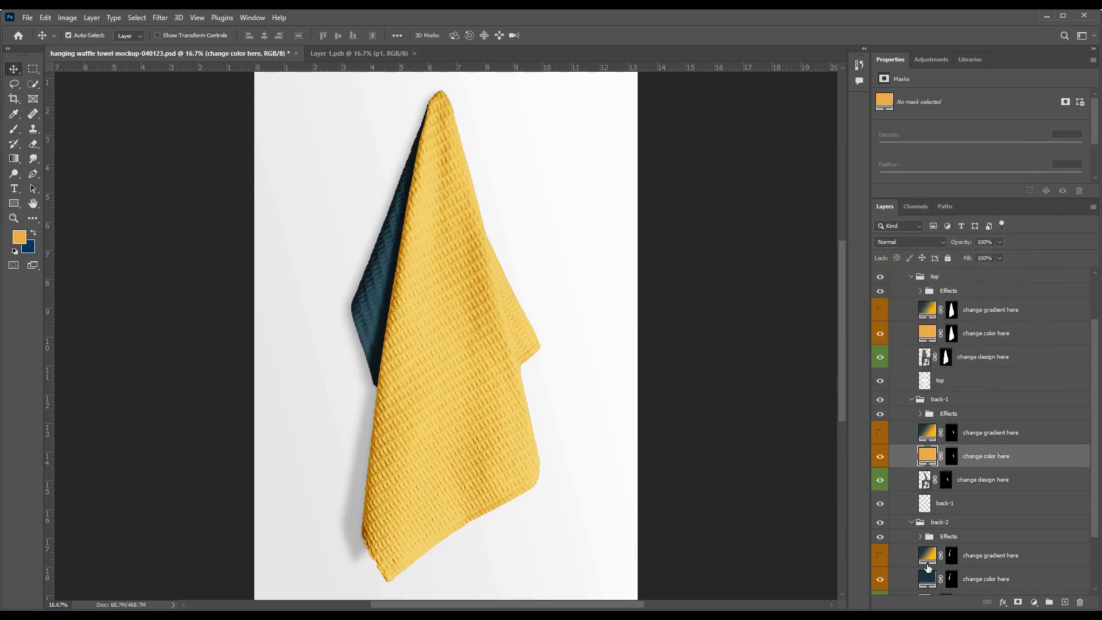
# Step: Set the back-2 "change color here" fill to the orange f1af4a and save the mockup document
pyautogui.doubleClick(931, 576)
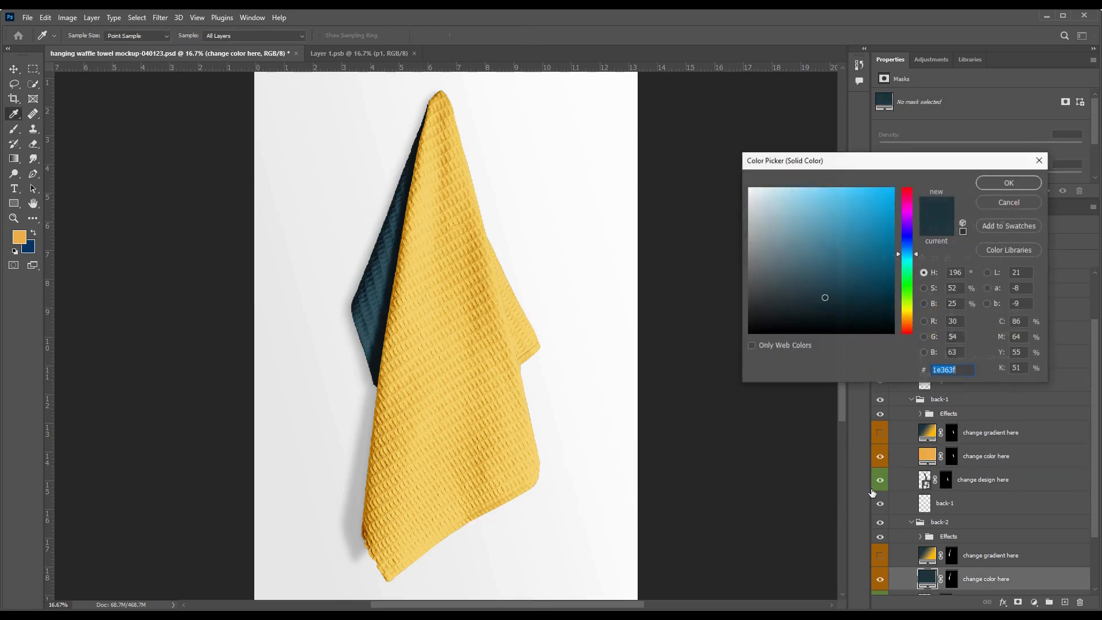
pyautogui.click(23, 235)
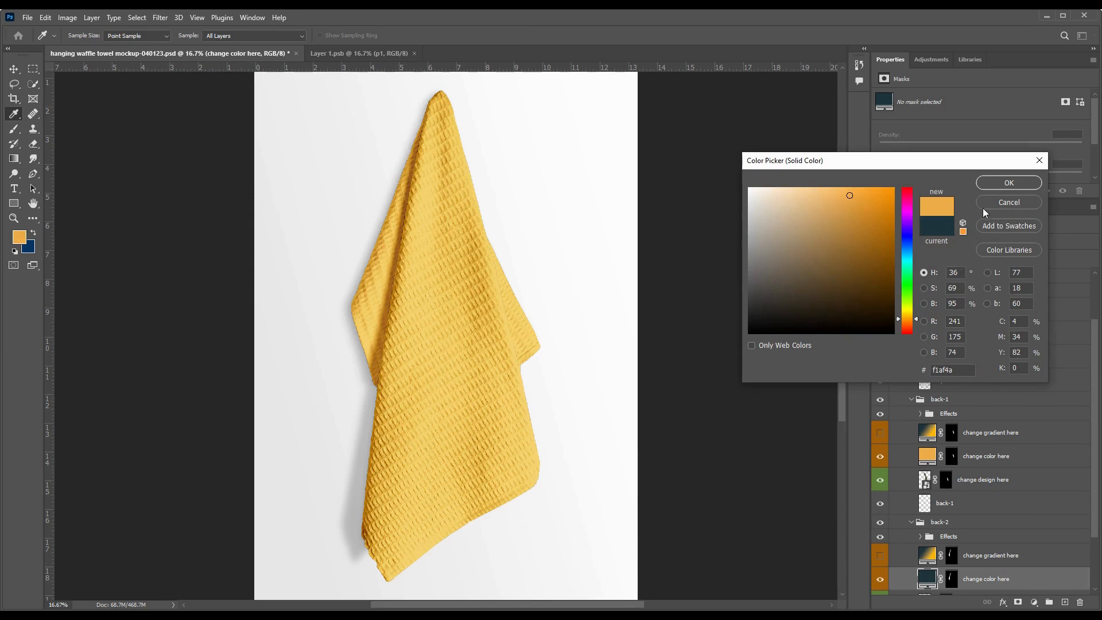
pyautogui.click(1009, 182)
pyautogui.click(27, 18)
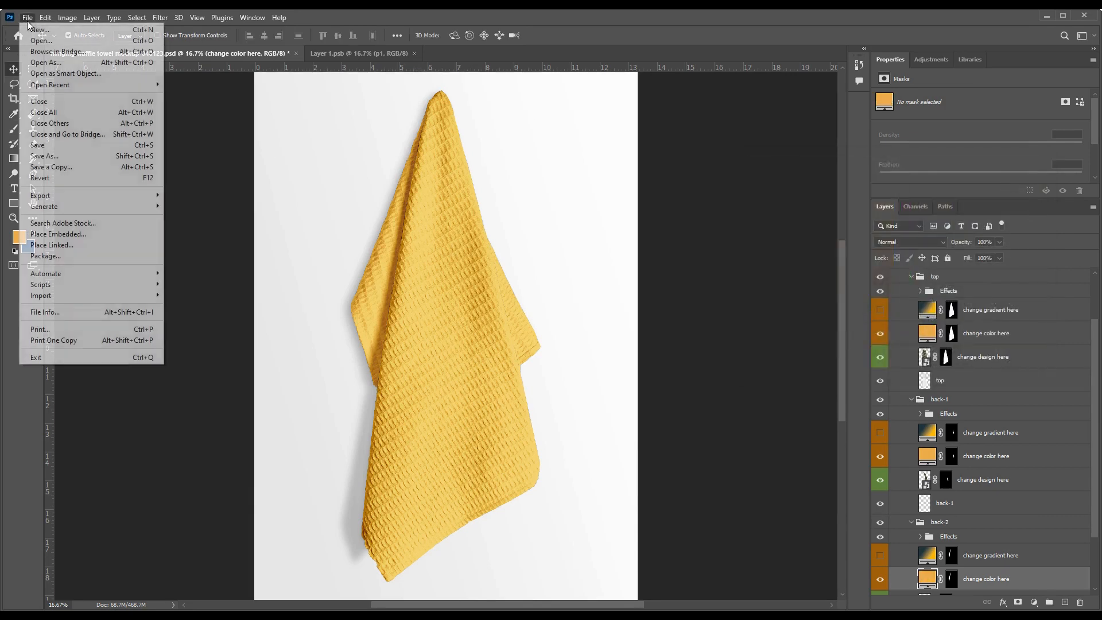
pyautogui.click(68, 146)
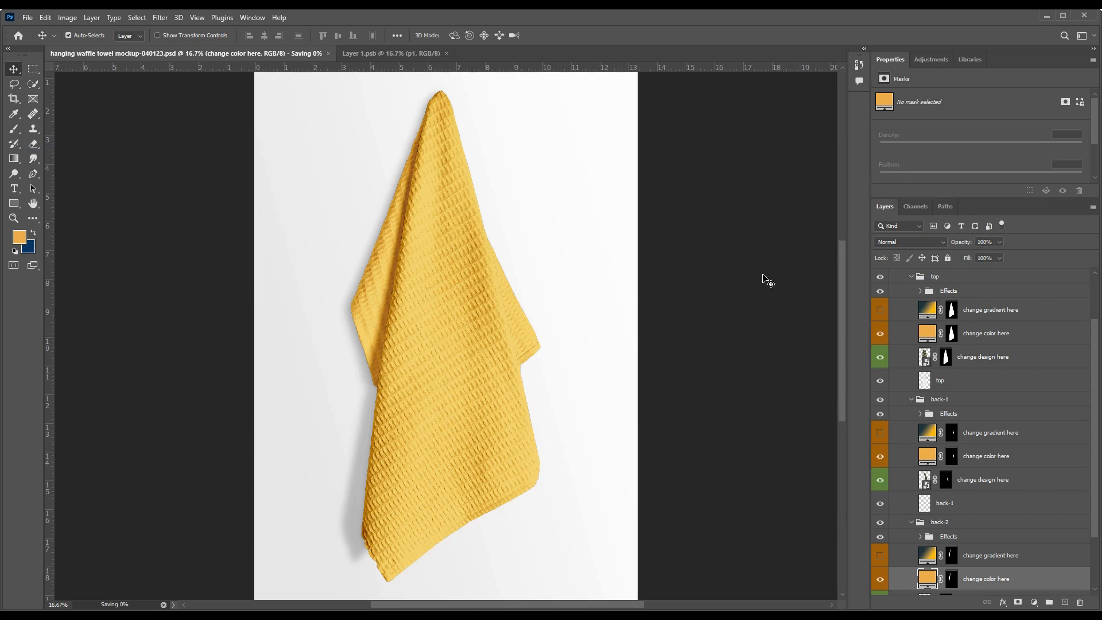
# Step: Hide the Bg group briefly to view the towel without its background, and show it again
pyautogui.scroll(-3, 1025, 364)
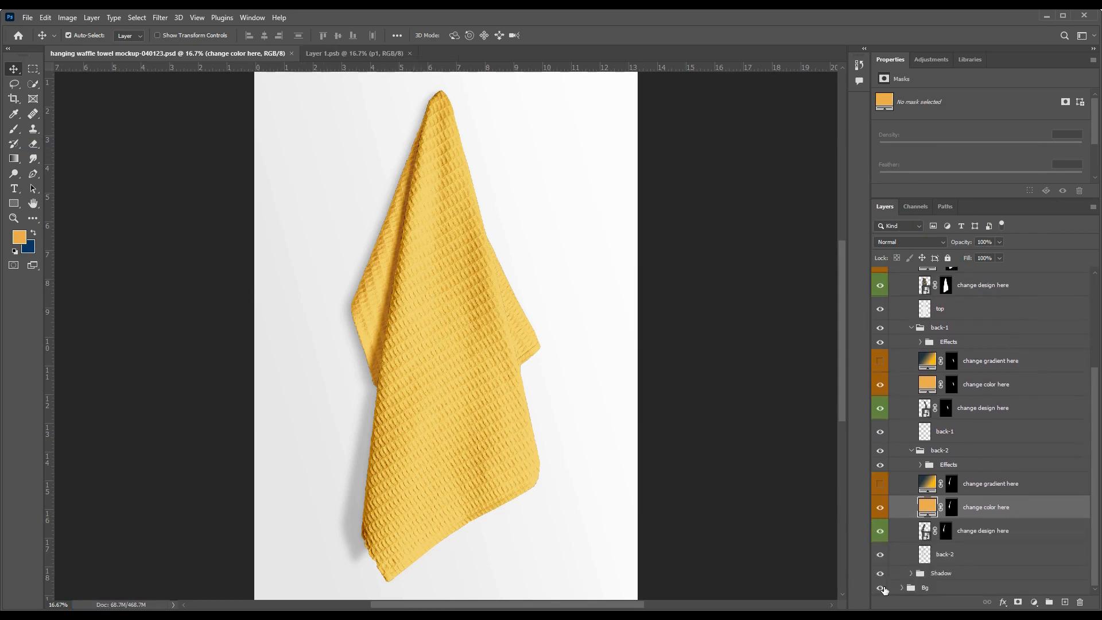
pyautogui.click(882, 588)
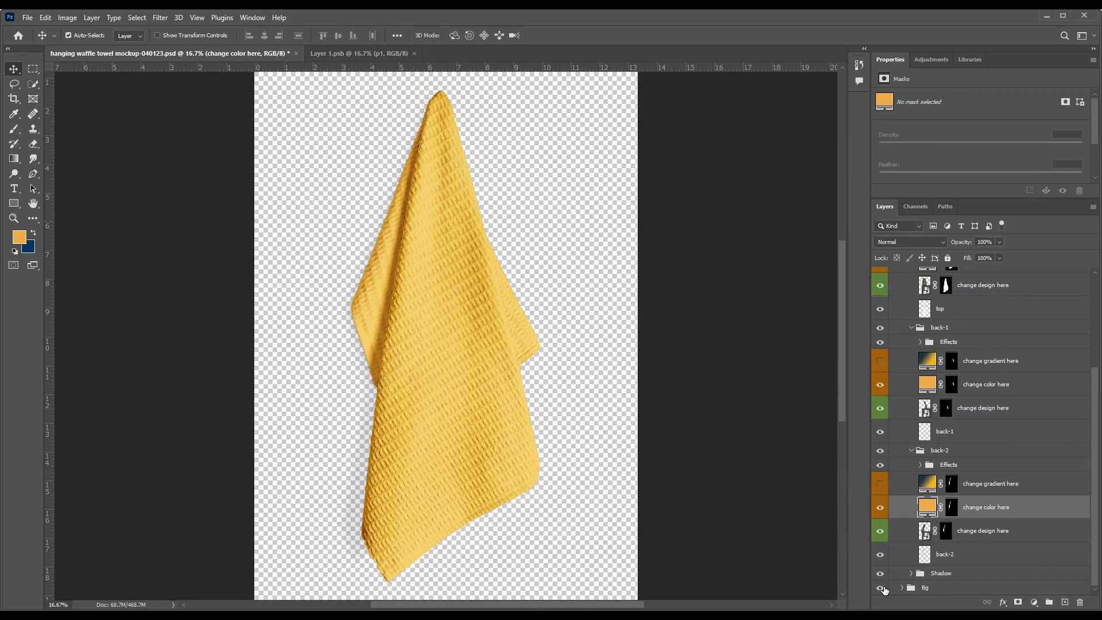
pyautogui.click(881, 588)
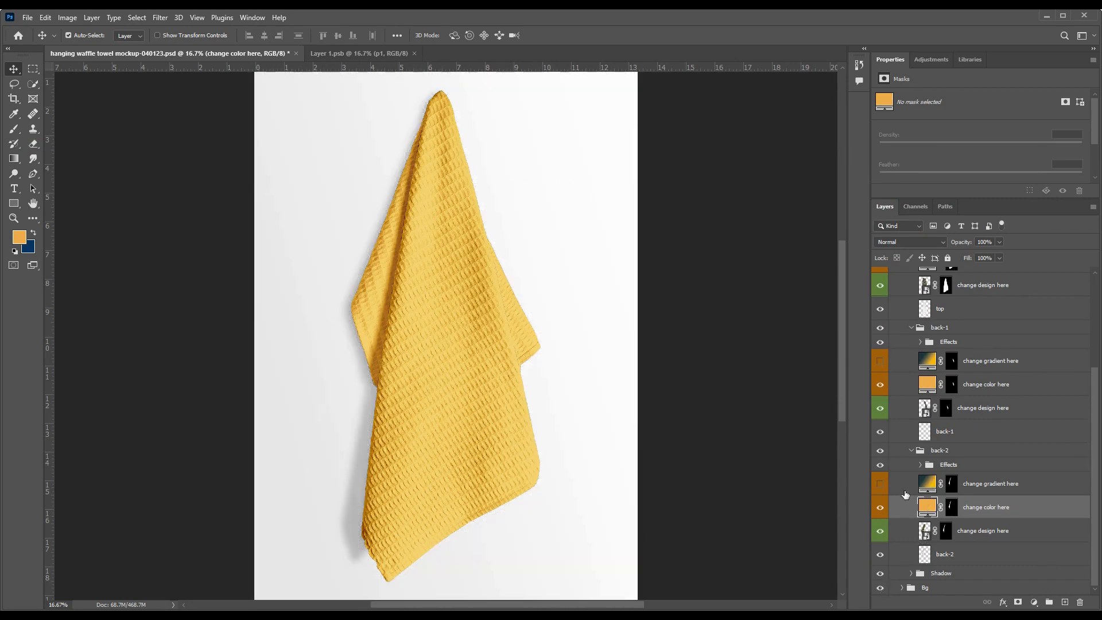
# Step: Show the "change gradient here" layers in back-2, back-1 and top, and hide their color and design layers
pyautogui.click(880, 484)
pyautogui.moveTo(881, 508); pyautogui.dragTo(881, 531)
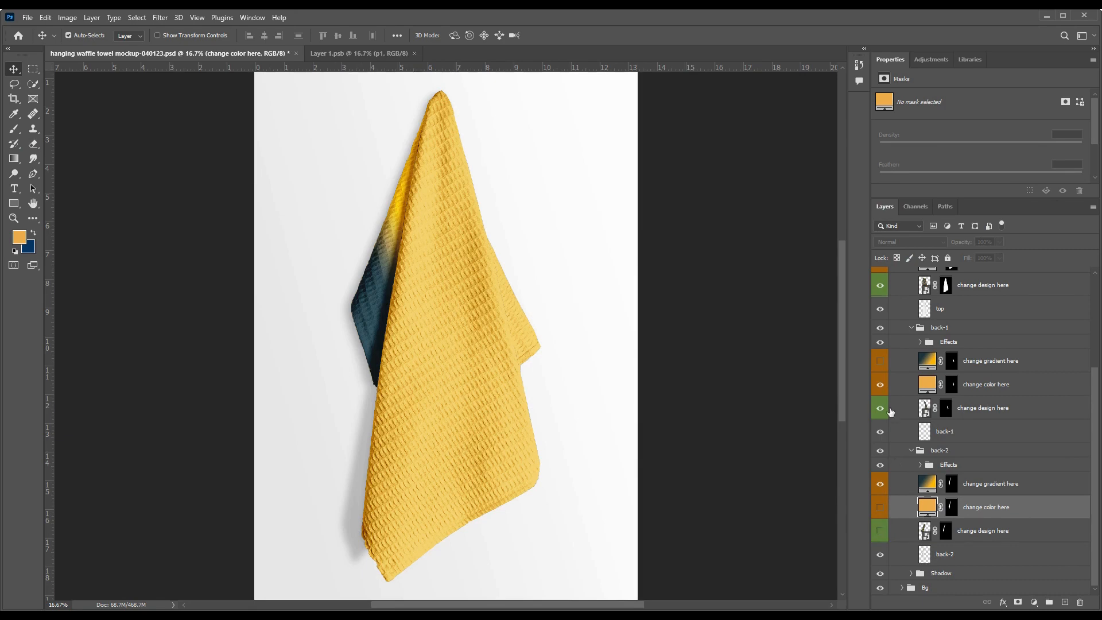
pyautogui.click(880, 384)
pyautogui.click(880, 408)
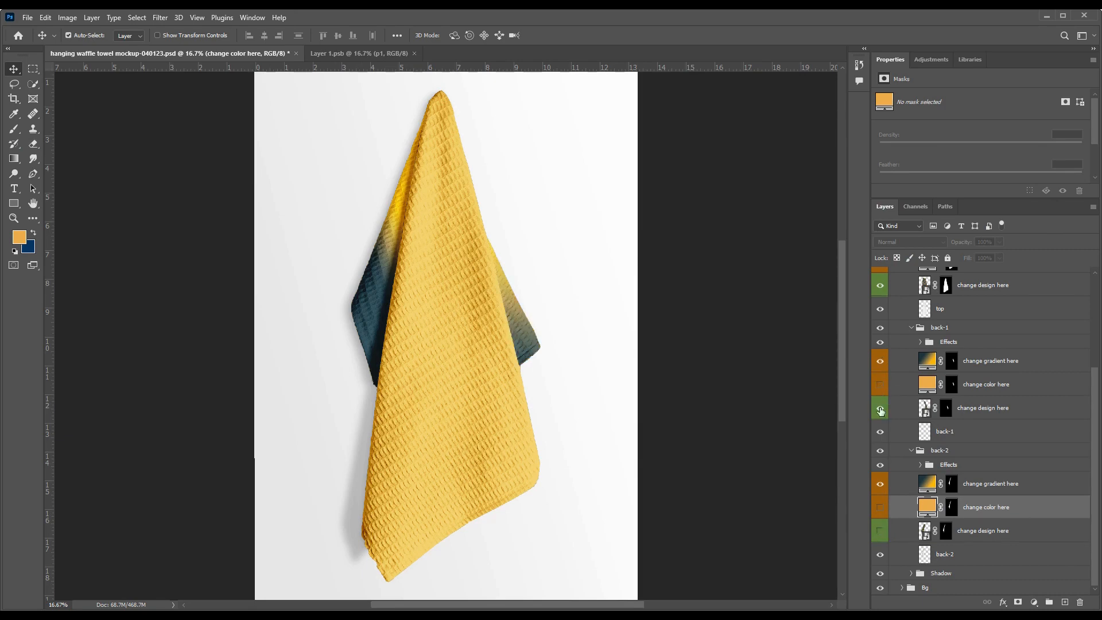
pyautogui.scroll(2, 891, 320)
pyautogui.scroll(1, 891, 320)
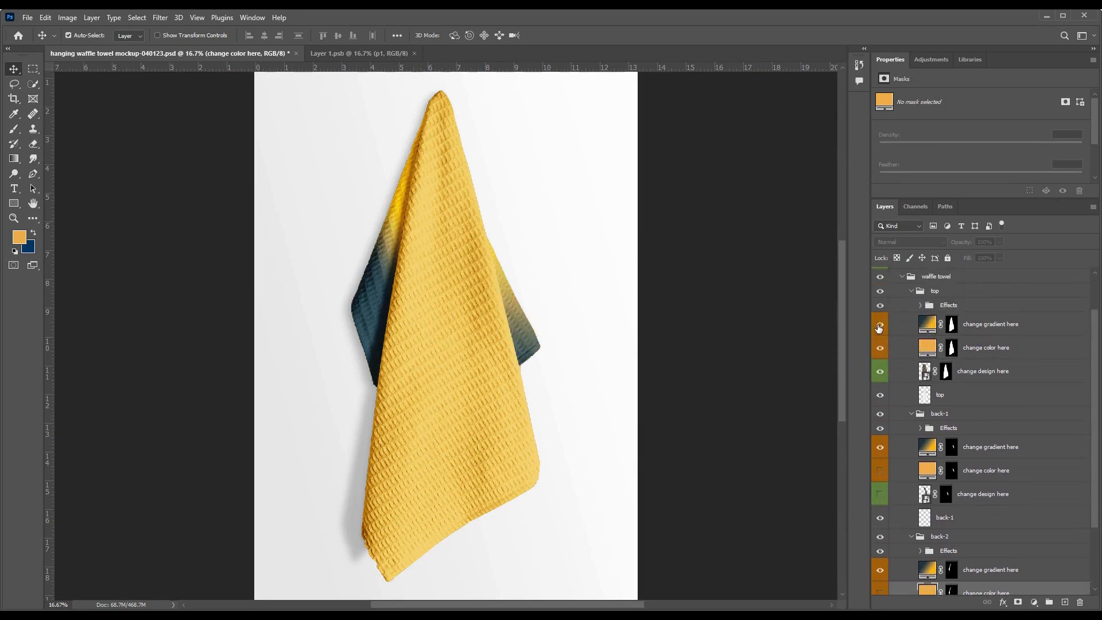
pyautogui.click(880, 347)
pyautogui.click(880, 372)
# Step: Open the top group's gradient fill in the Gradient Editor and try the Blue_13, Blue_24 and Blue_20 presets
pyautogui.doubleClick(926, 327)
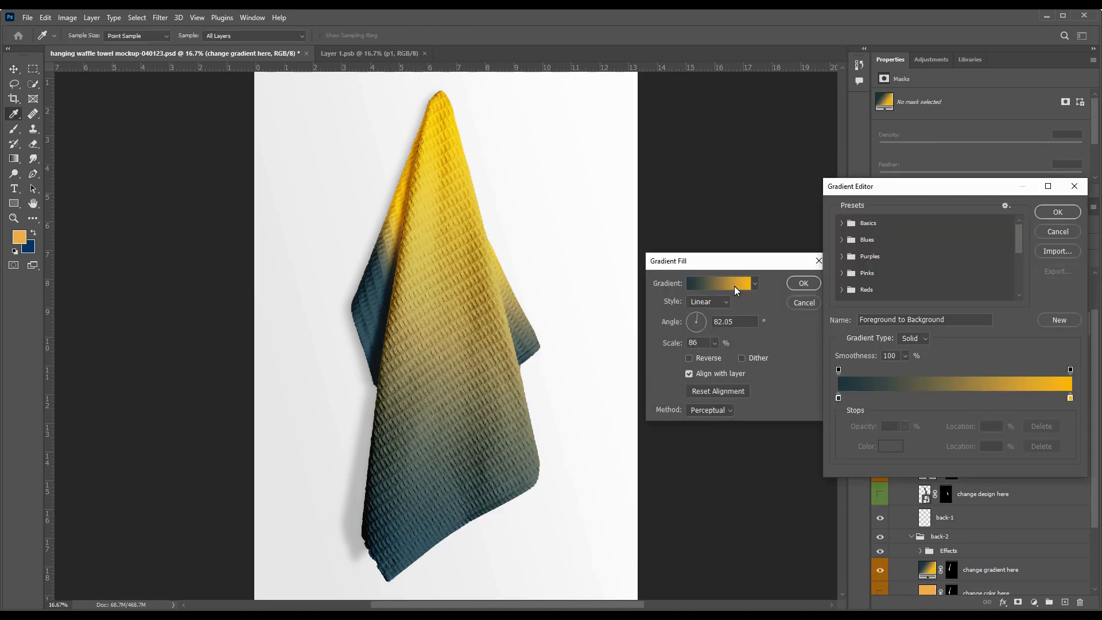
pyautogui.click(843, 239)
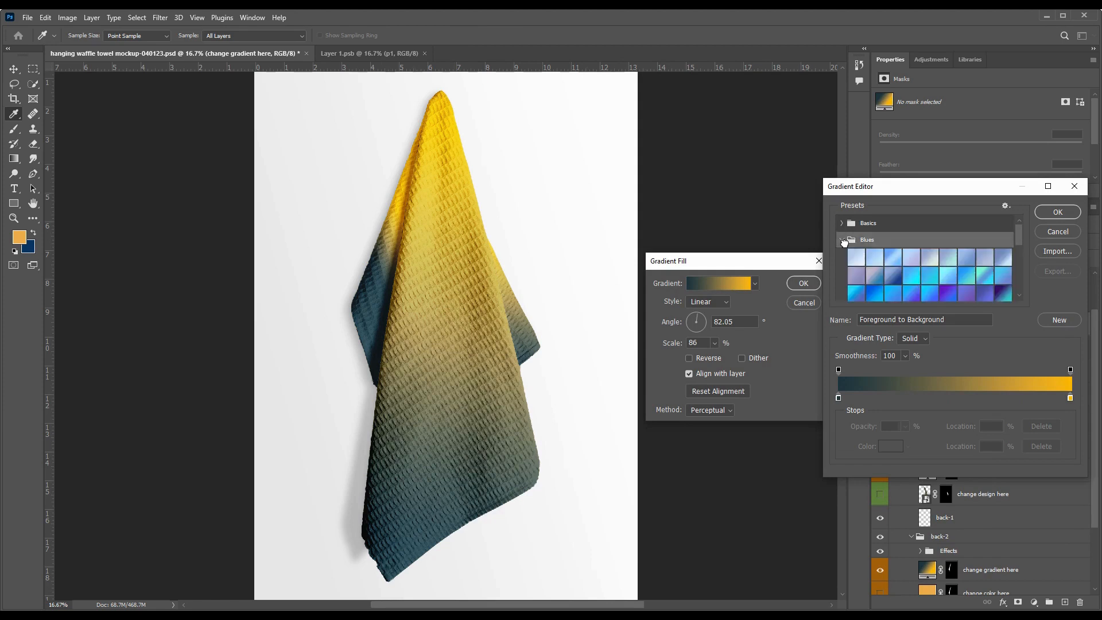
pyautogui.click(915, 278)
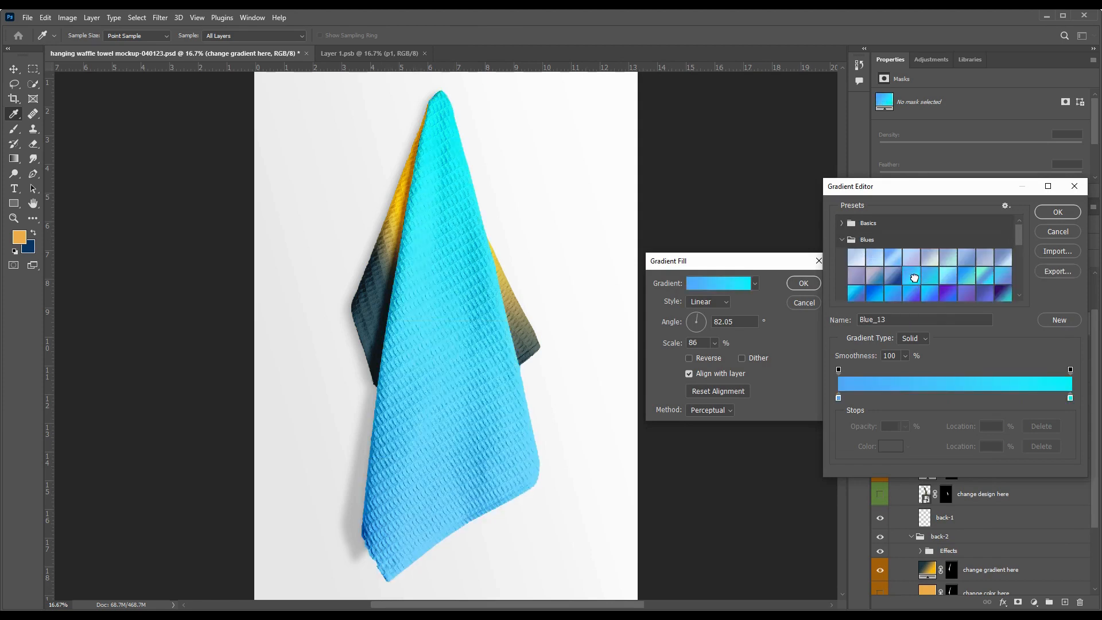
pyautogui.click(949, 293)
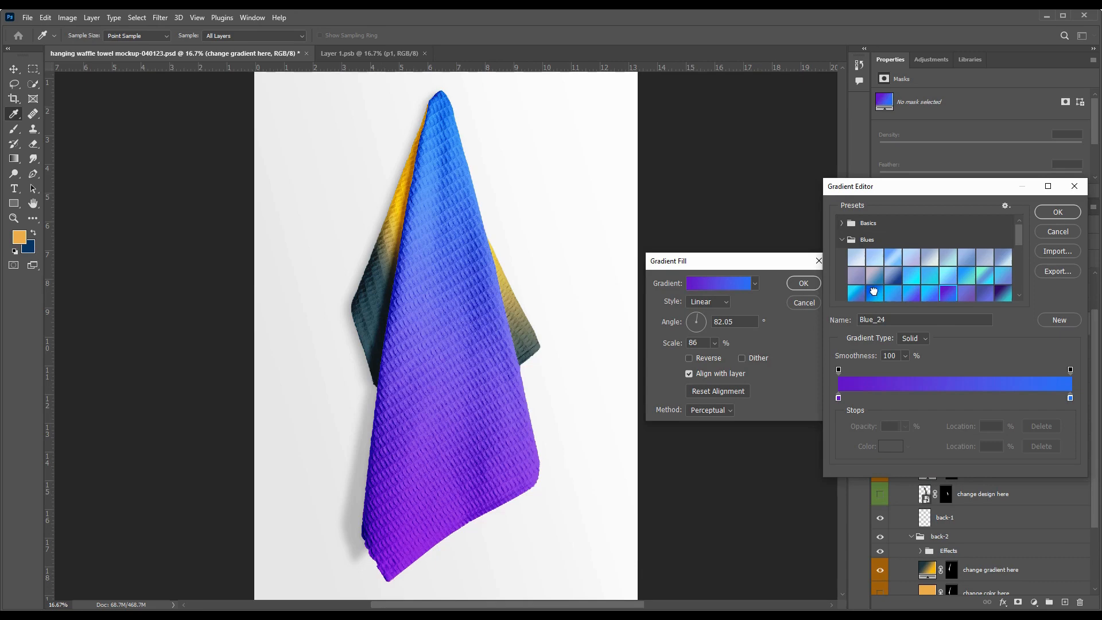
pyautogui.click(875, 292)
pyautogui.click(841, 223)
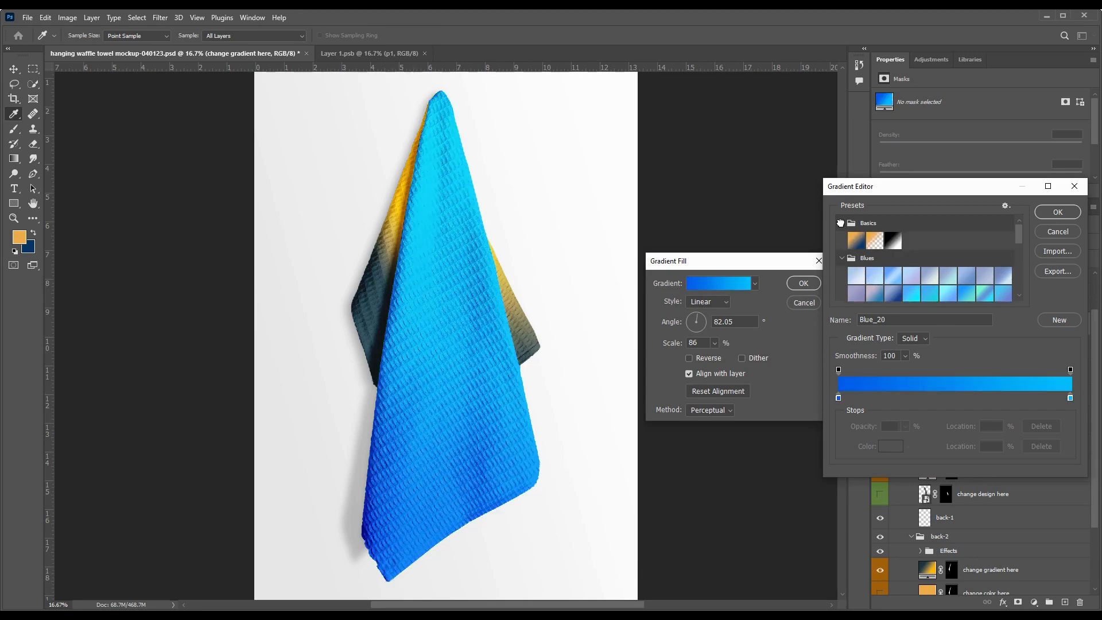
# Step: Apply the Pink_11 preset from the Pinks folder to the top group's gradient fill
pyautogui.scroll(-10, 947, 276)
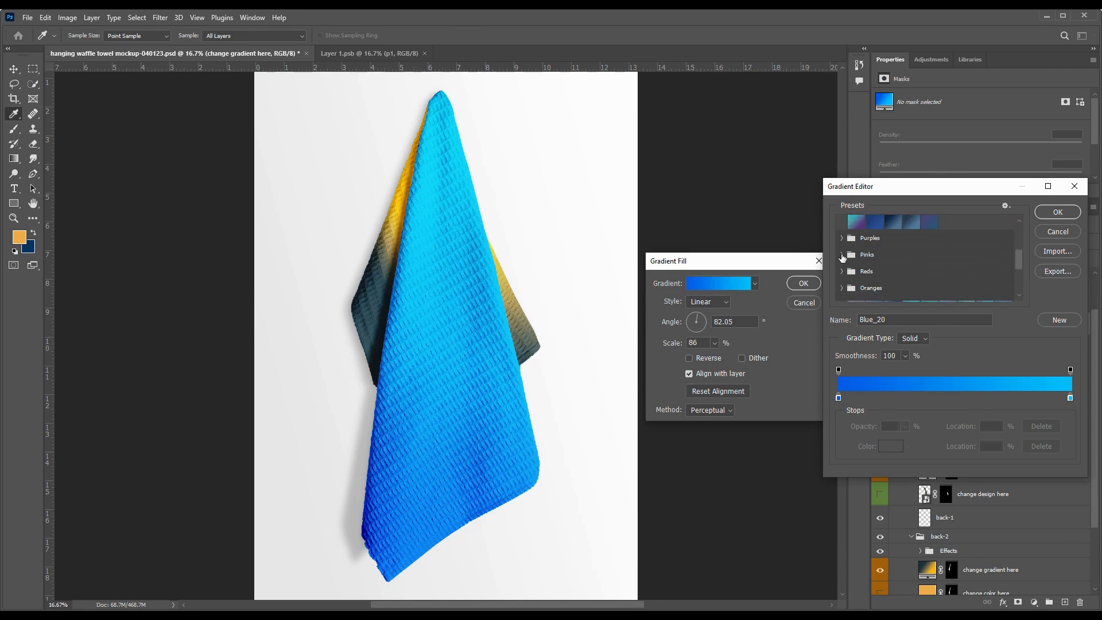
pyautogui.click(842, 254)
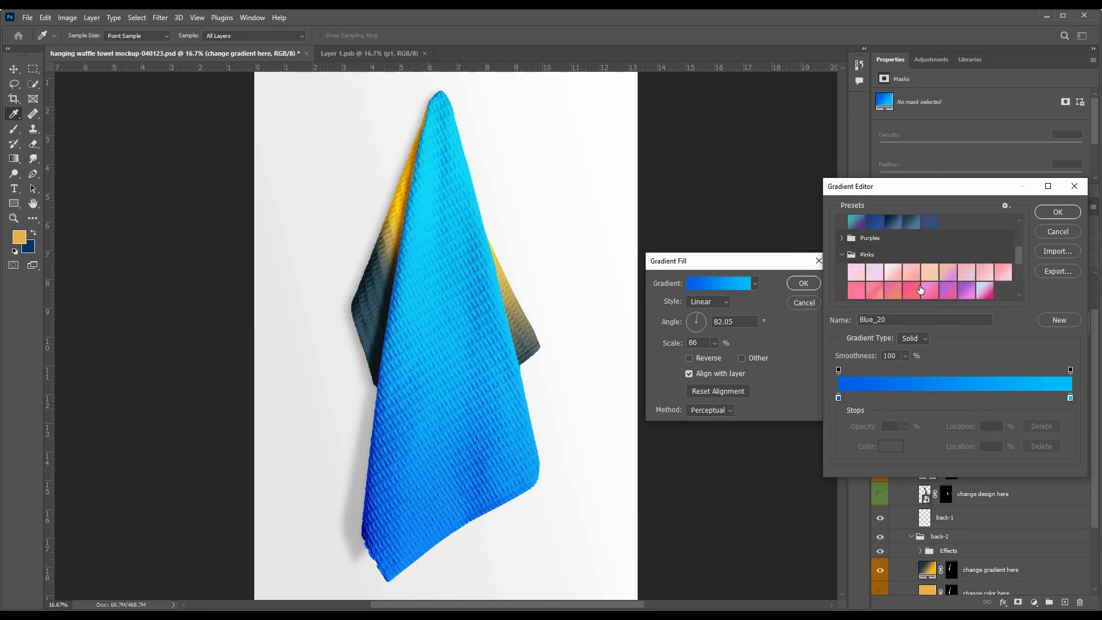
pyautogui.click(878, 290)
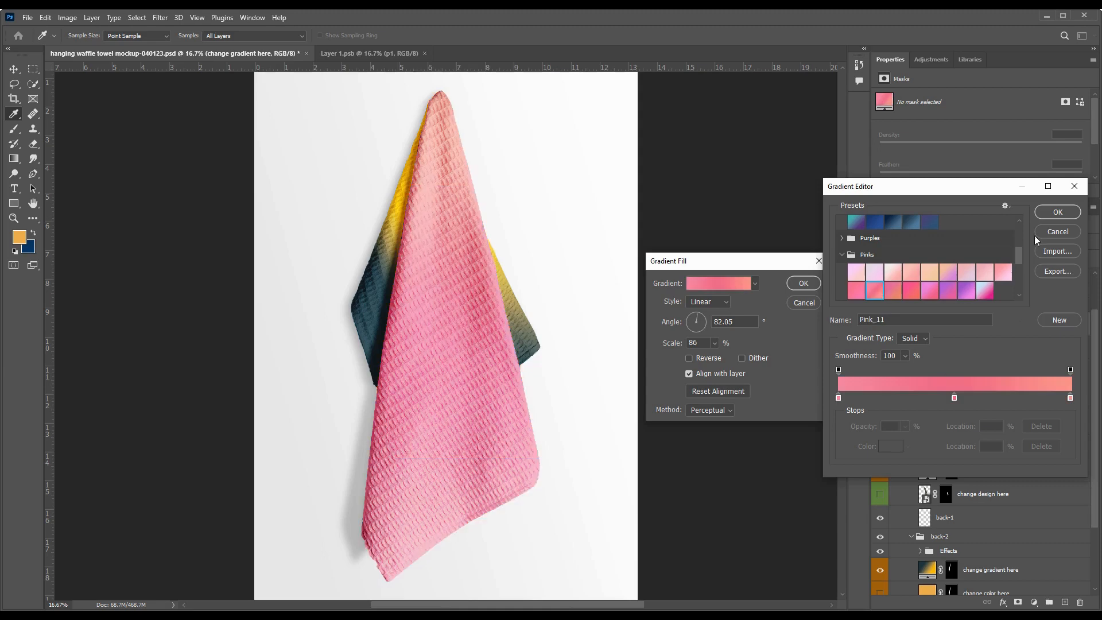
pyautogui.click(1047, 215)
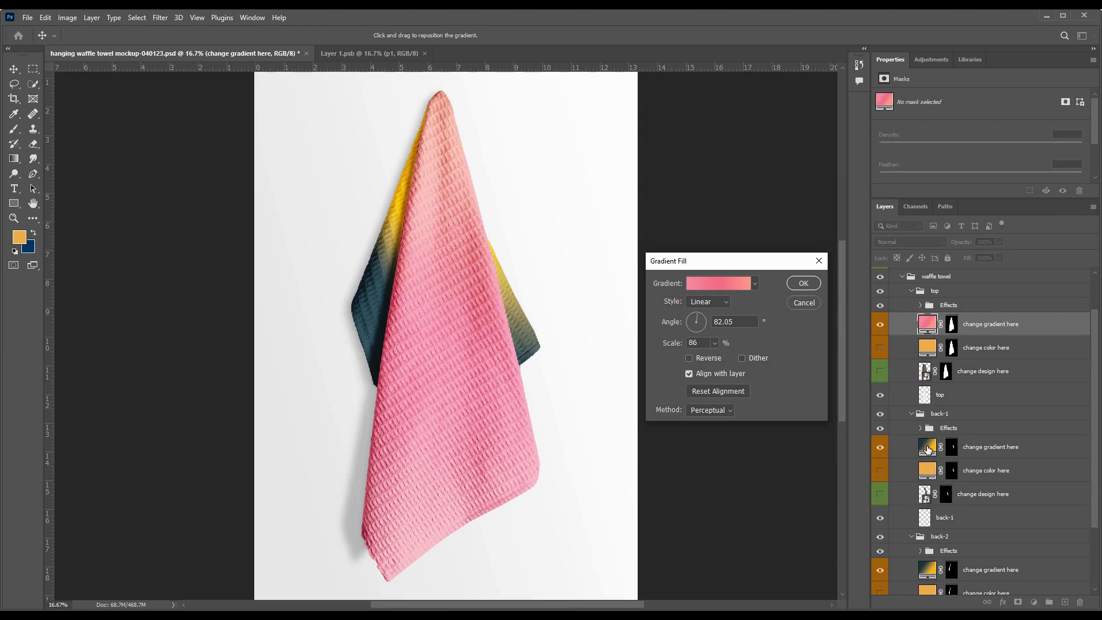
pyautogui.click(804, 284)
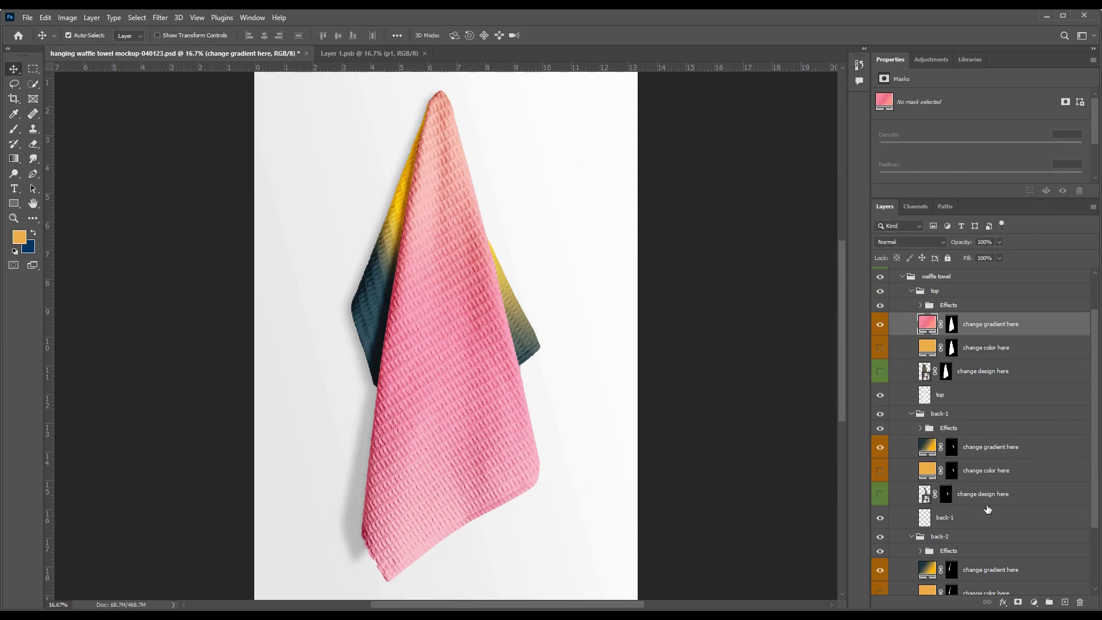
# Step: Apply the Pink_11 preset from the Pinks folder to the back-1 group's gradient fill
pyautogui.doubleClick(928, 447)
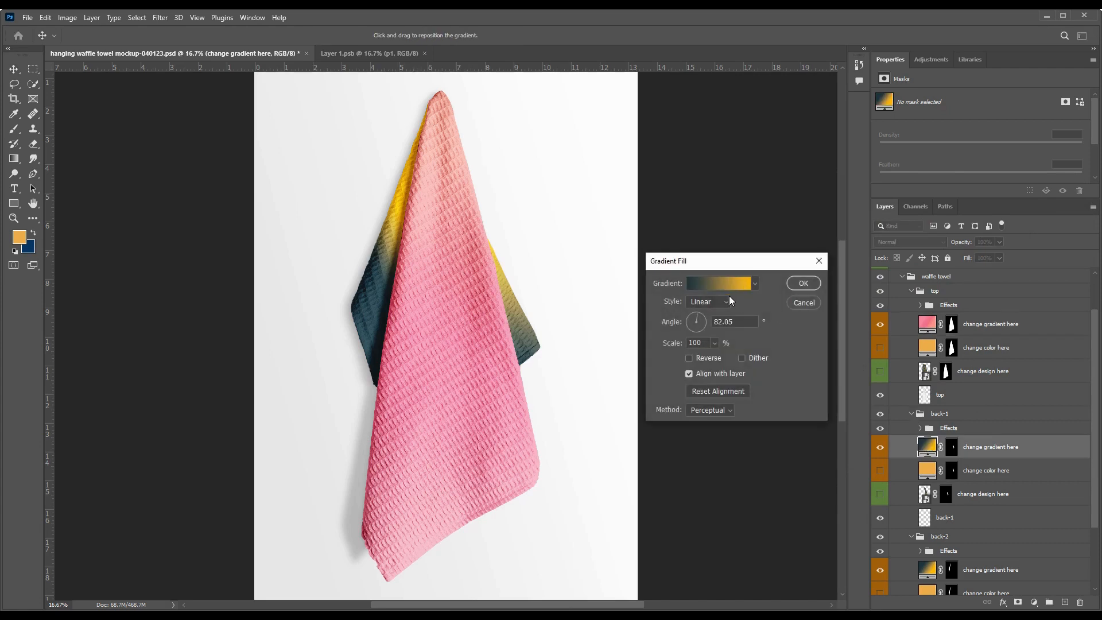
pyautogui.click(729, 288)
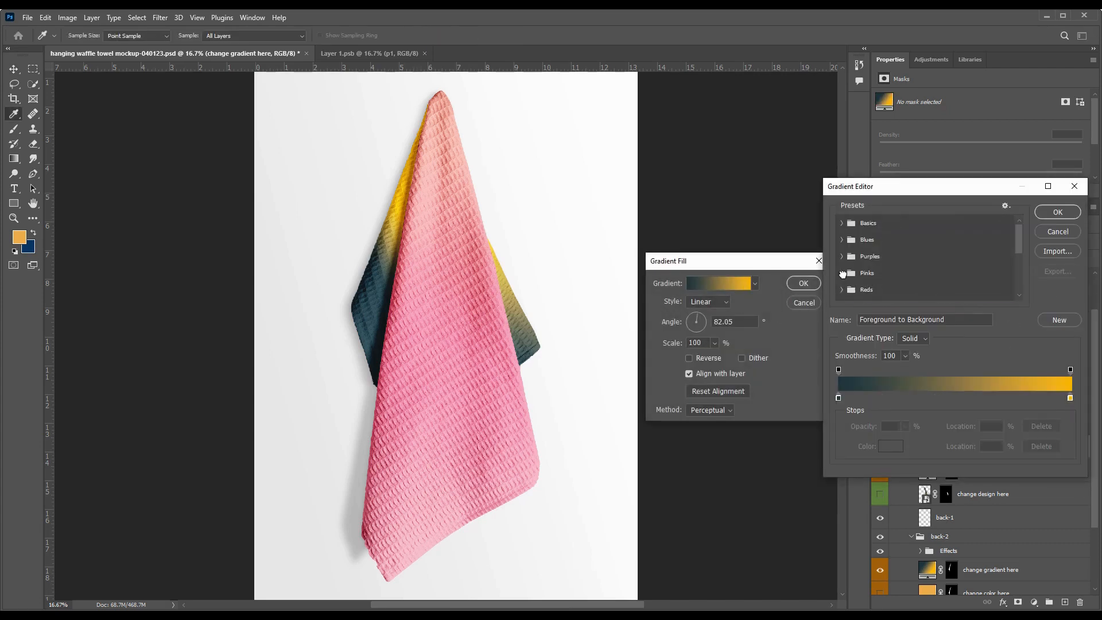
pyautogui.click(842, 273)
pyautogui.scroll(-1, 912, 269)
pyautogui.click(876, 256)
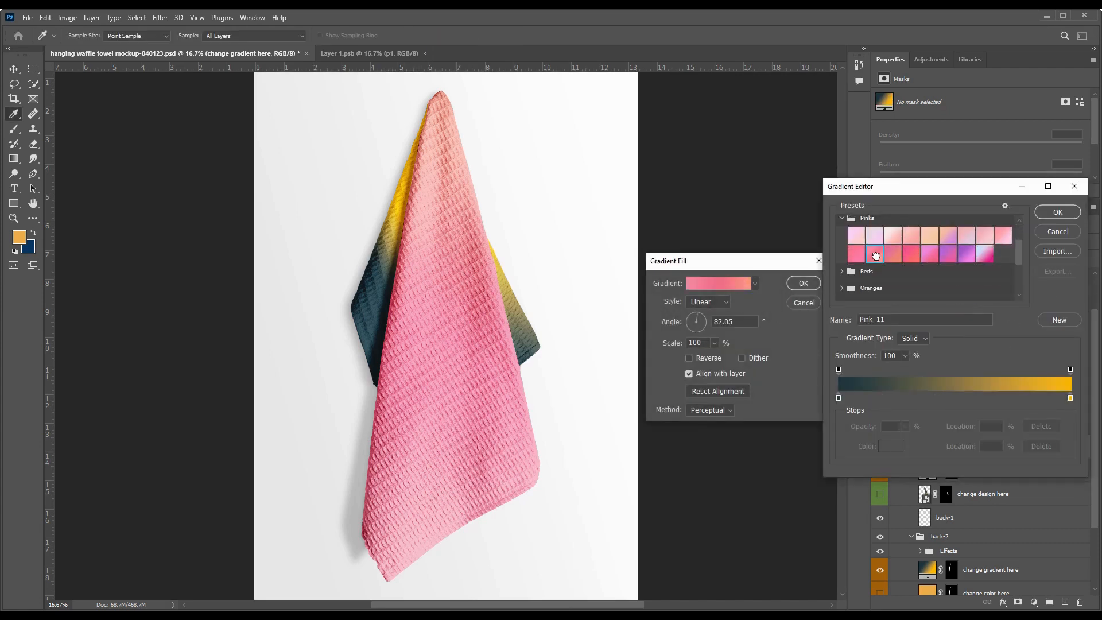
pyautogui.click(1058, 212)
pyautogui.click(804, 283)
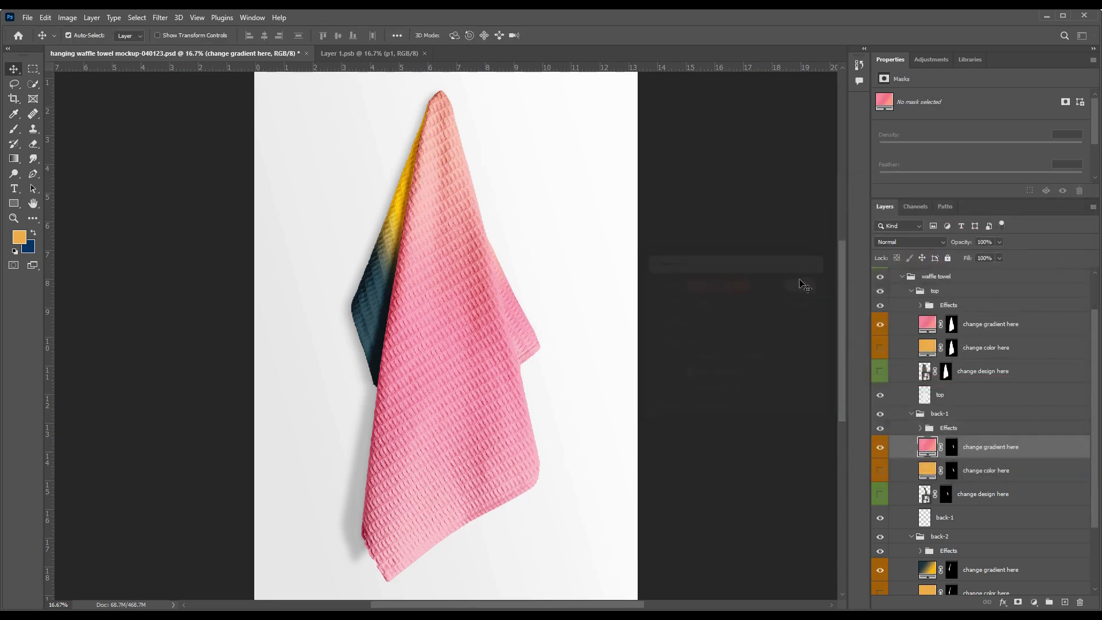
# Step: Apply the Pink_11 preset from the Pinks folder to the back-2 group's gradient fill
pyautogui.doubleClick(927, 569)
pyautogui.click(740, 287)
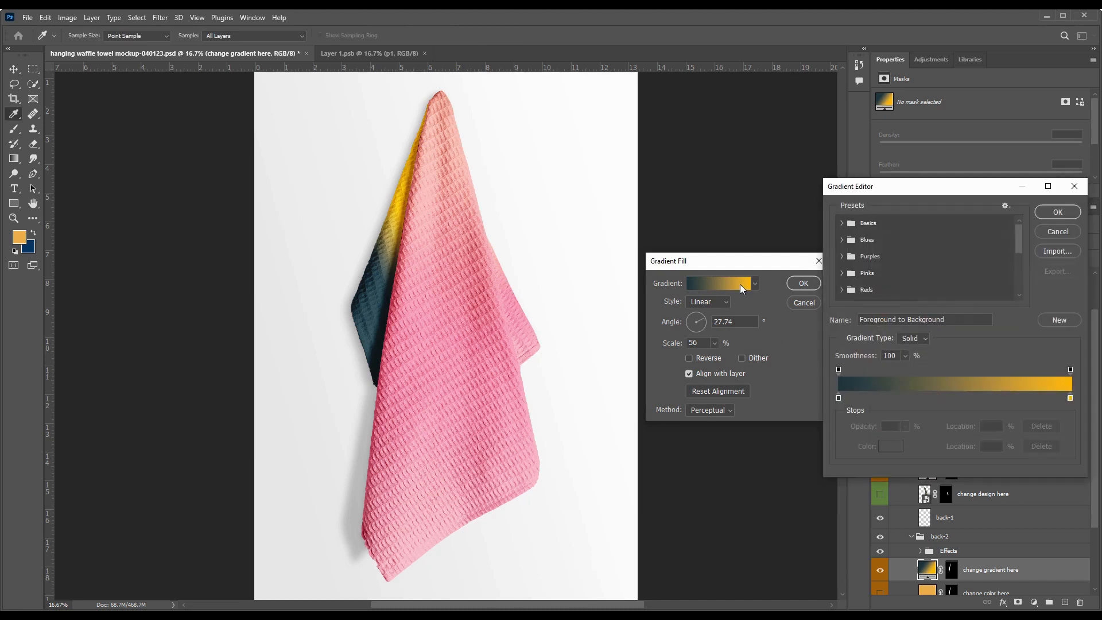
pyautogui.scroll(-3, 882, 267)
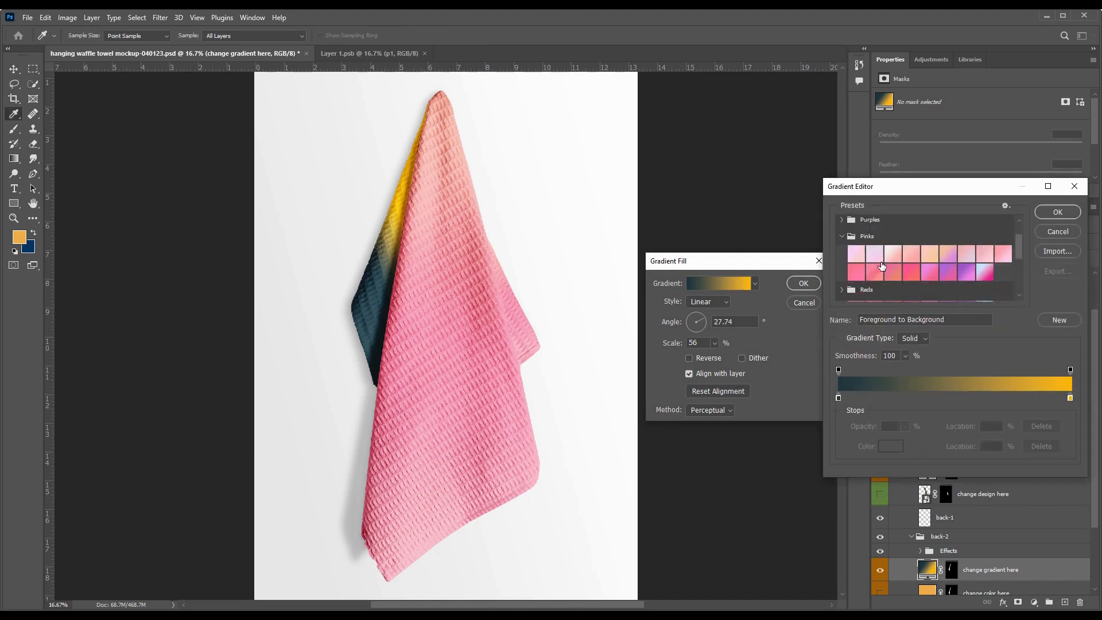
pyautogui.click(875, 263)
pyautogui.click(1039, 214)
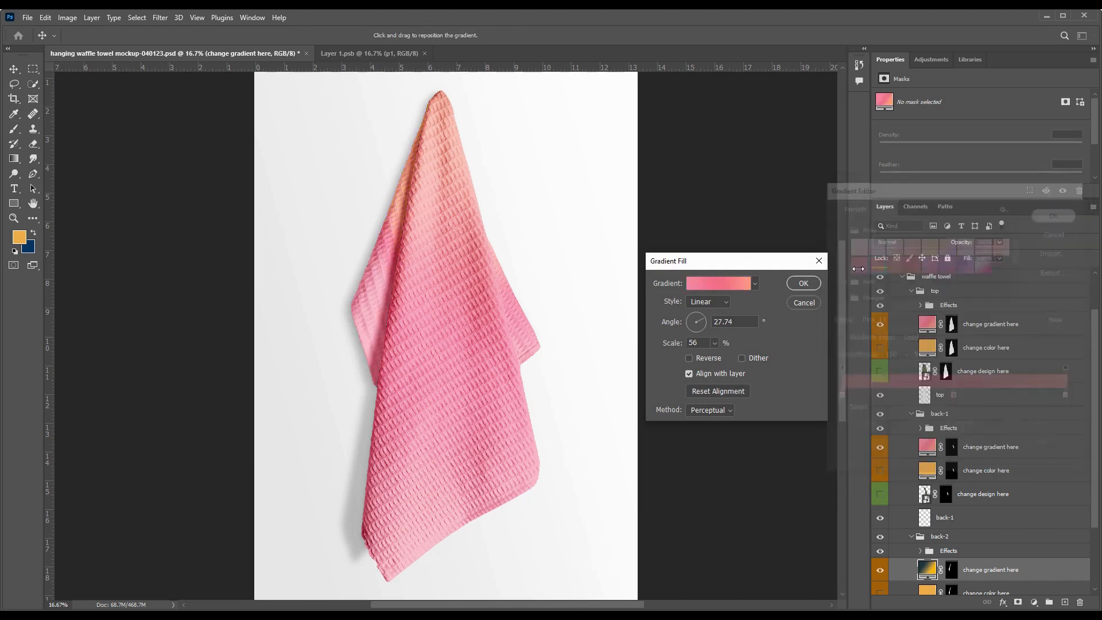
pyautogui.click(803, 284)
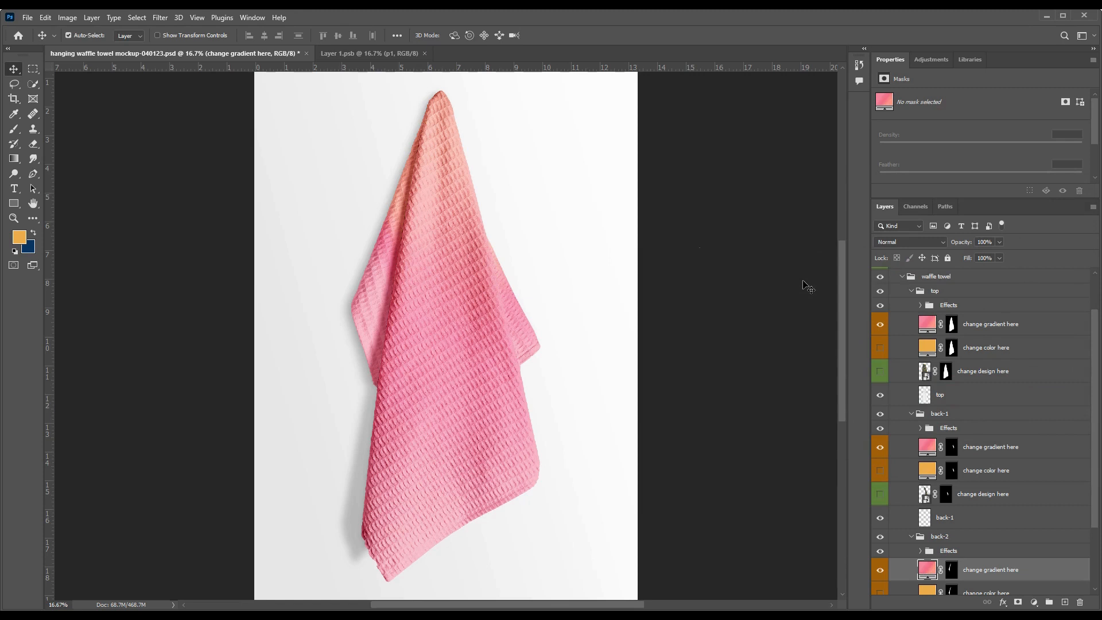
# Step: Save the towel mockup and close the Layer 1.psb design document
pyautogui.click(25, 19)
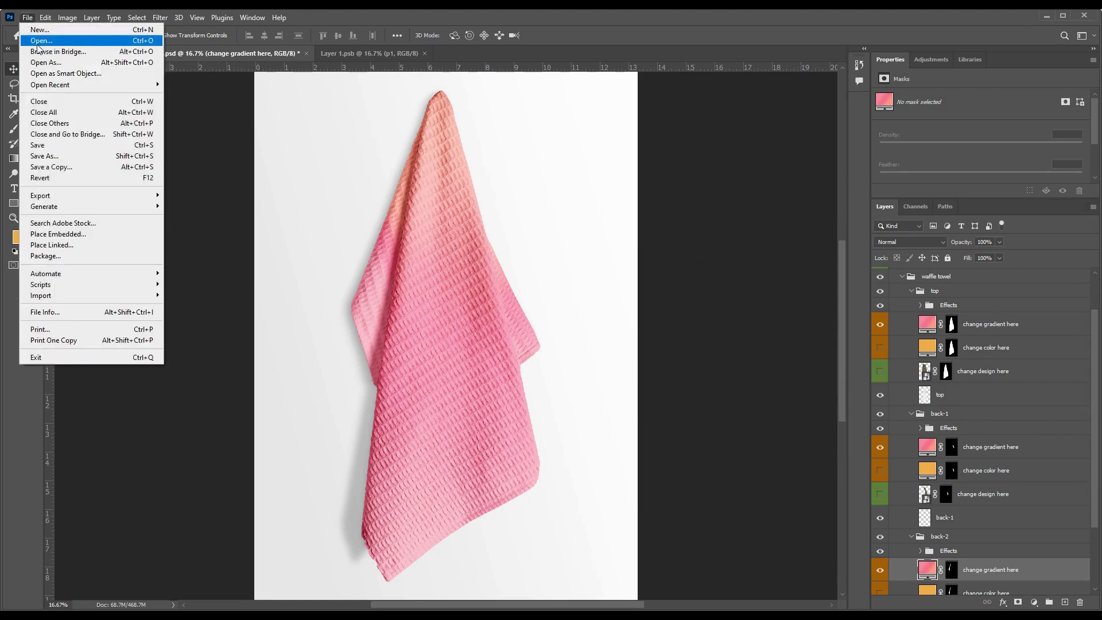
pyautogui.click(73, 145)
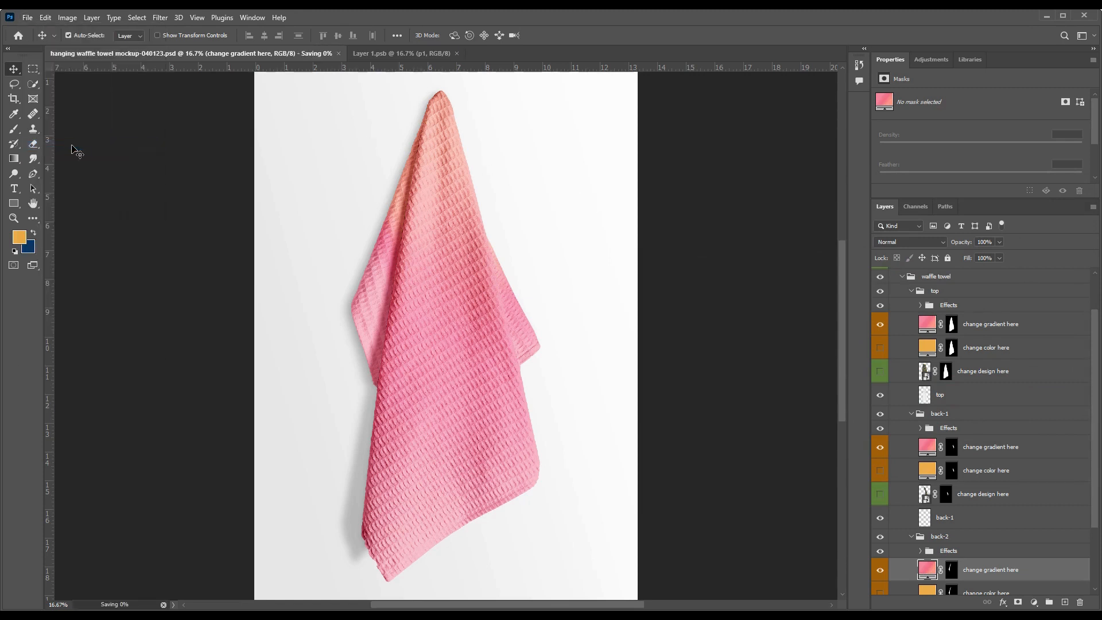
pyautogui.click(460, 55)
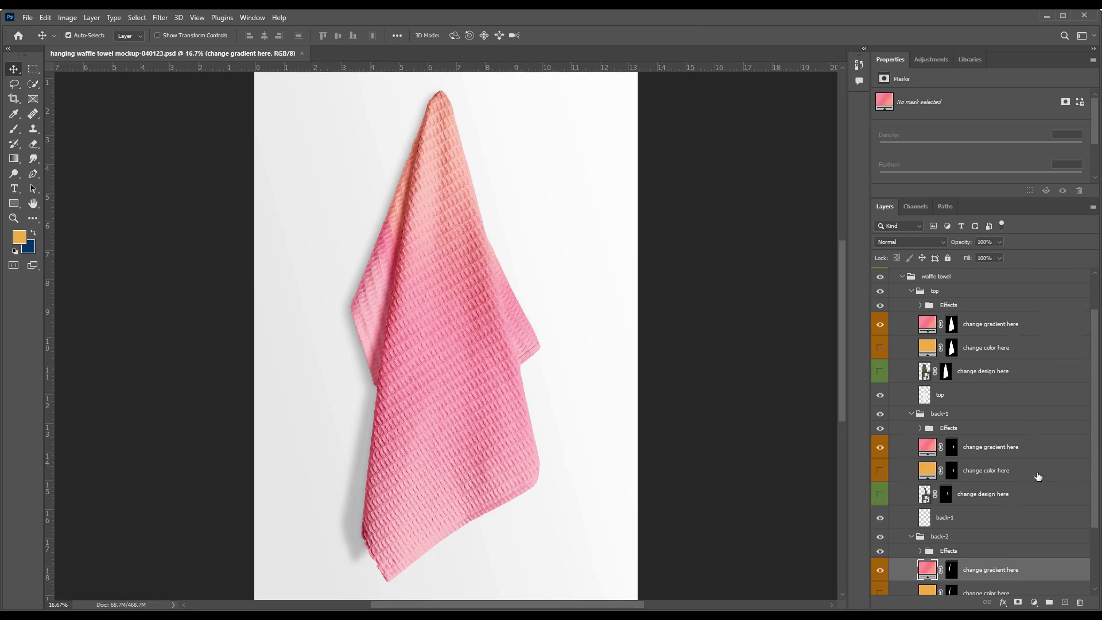
# Step: Show the "change design here" layers in back-2, back-1 and top, and hide their gradient layers
pyautogui.scroll(-3, 1038, 477)
pyautogui.click(880, 531)
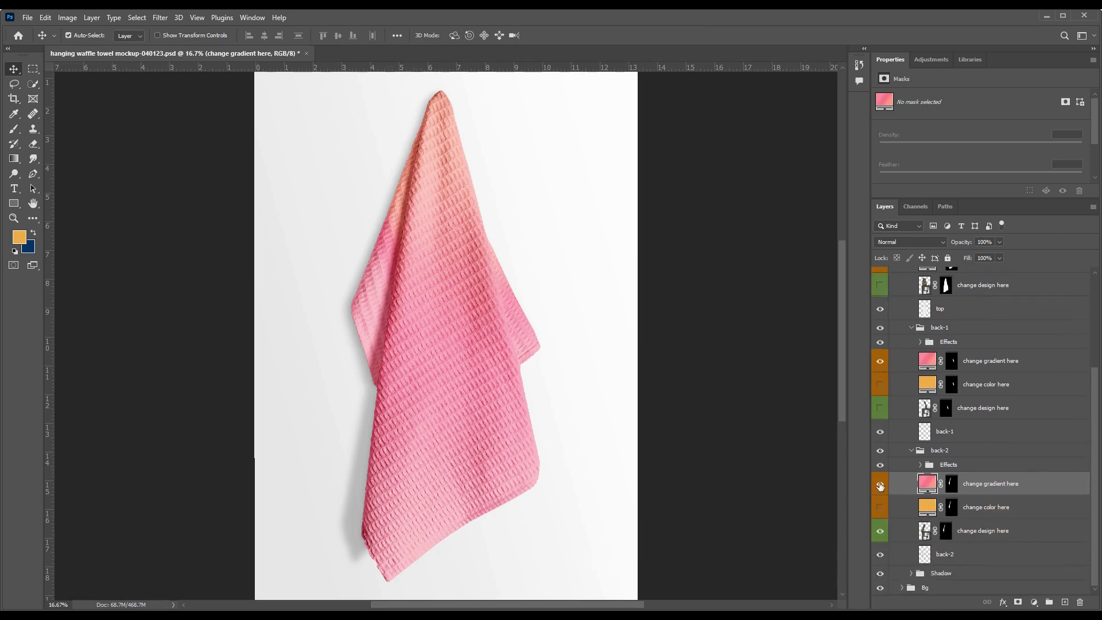
pyautogui.click(880, 484)
pyautogui.click(880, 360)
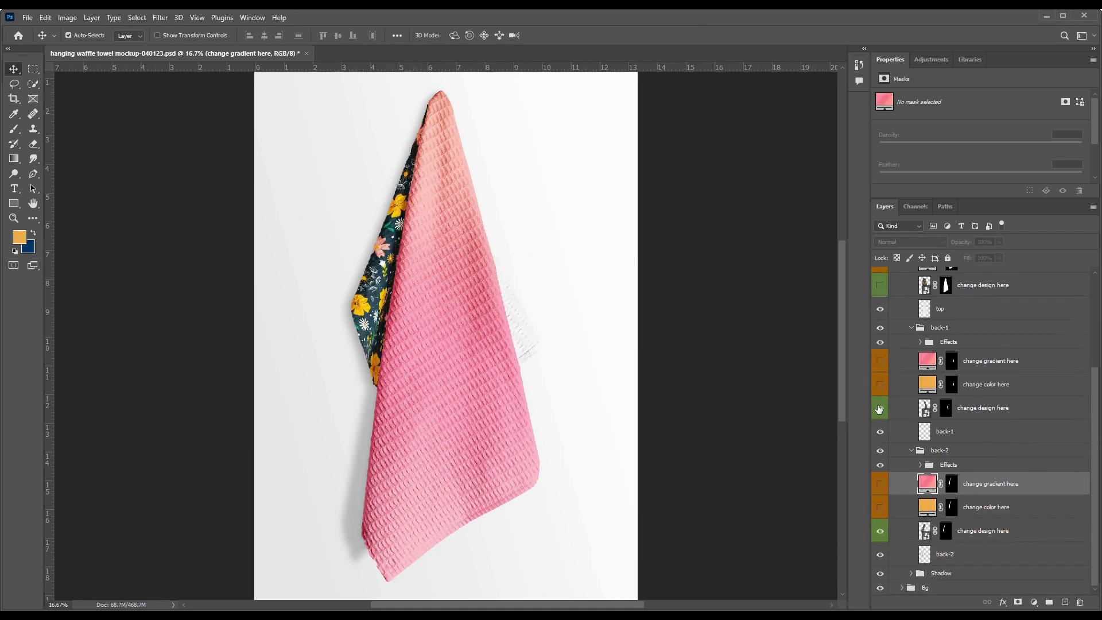
pyautogui.click(880, 408)
pyautogui.scroll(3, 879, 345)
pyautogui.click(879, 348)
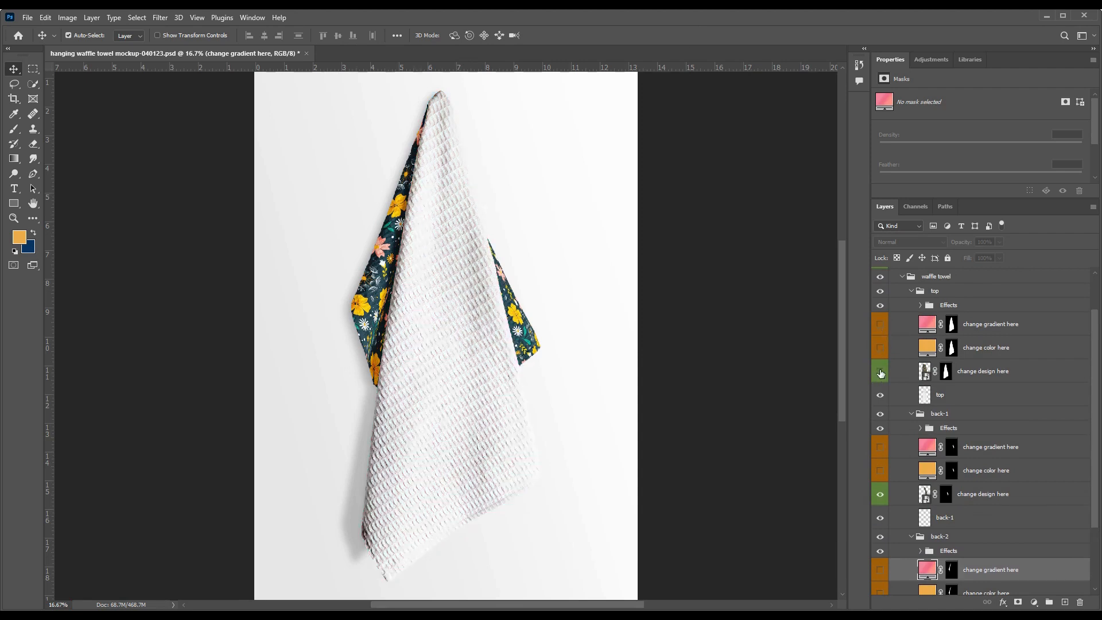
pyautogui.click(880, 371)
# Step: Collapse all layer groups into the "hanging waffle towel mockup" group, deselect the layers and save the document
pyautogui.scroll(2, 958, 388)
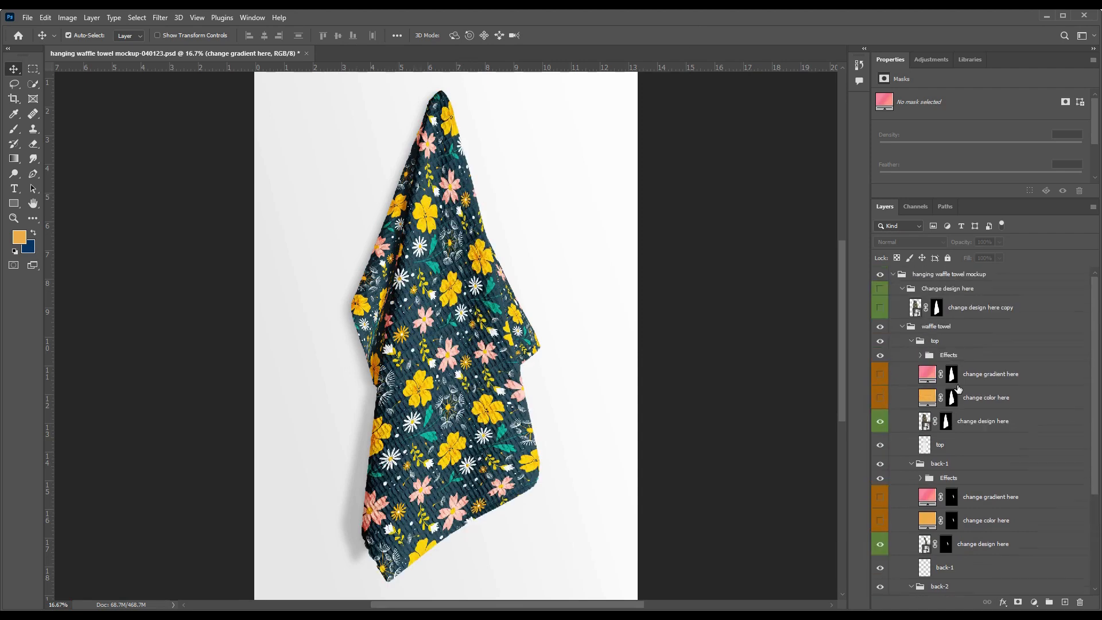
pyautogui.click(911, 342)
pyautogui.click(912, 356)
pyautogui.click(911, 369)
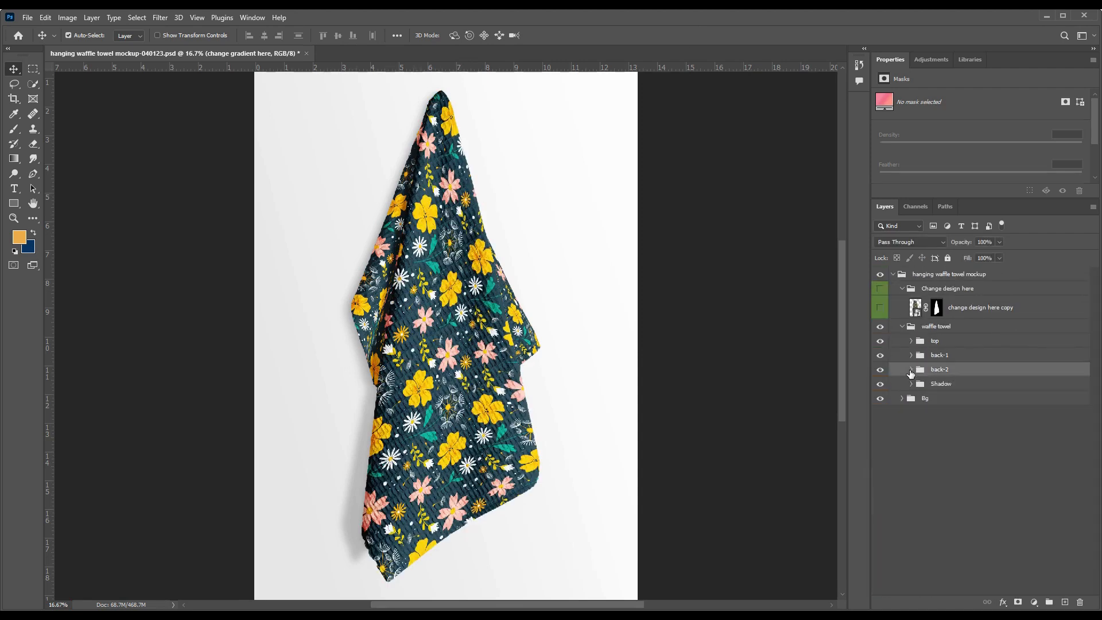
pyautogui.click(902, 327)
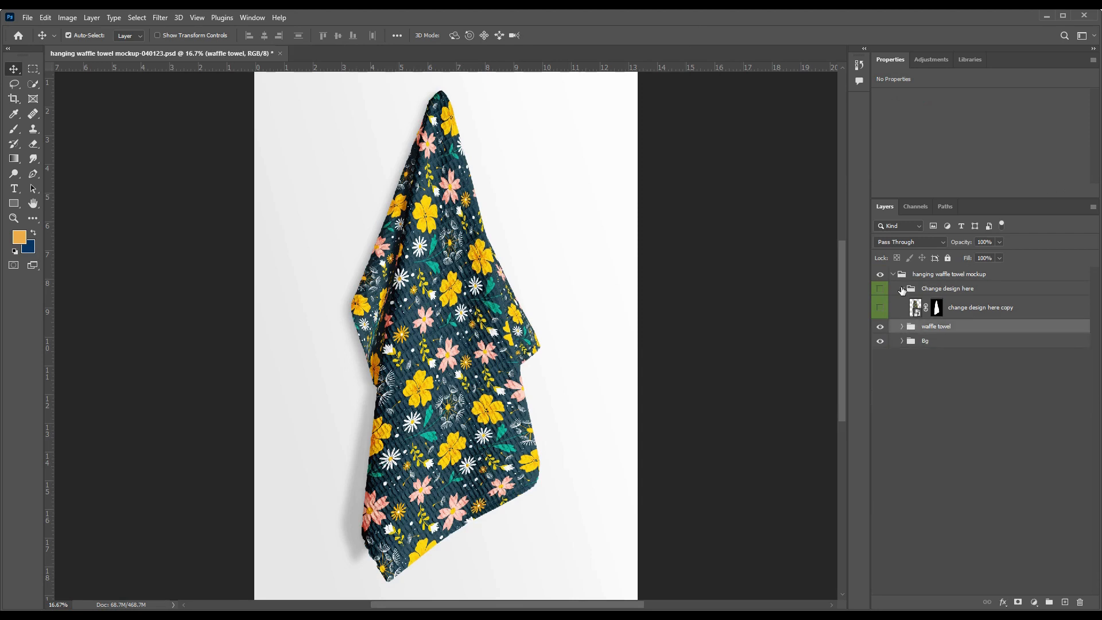
pyautogui.click(902, 289)
pyautogui.click(894, 275)
pyautogui.click(923, 354)
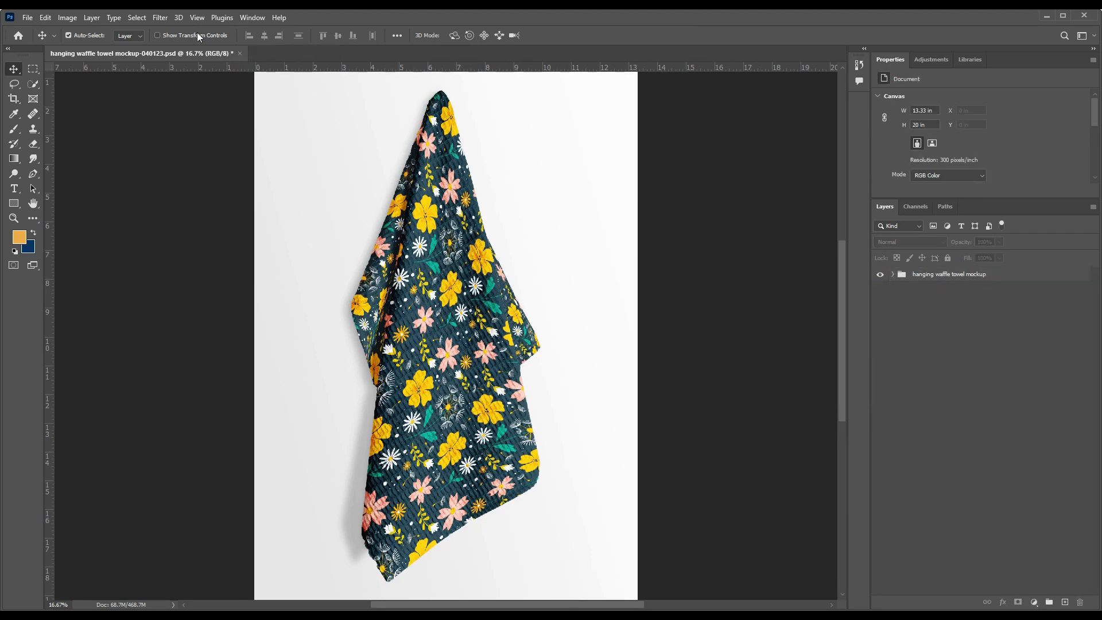
pyautogui.click(27, 17)
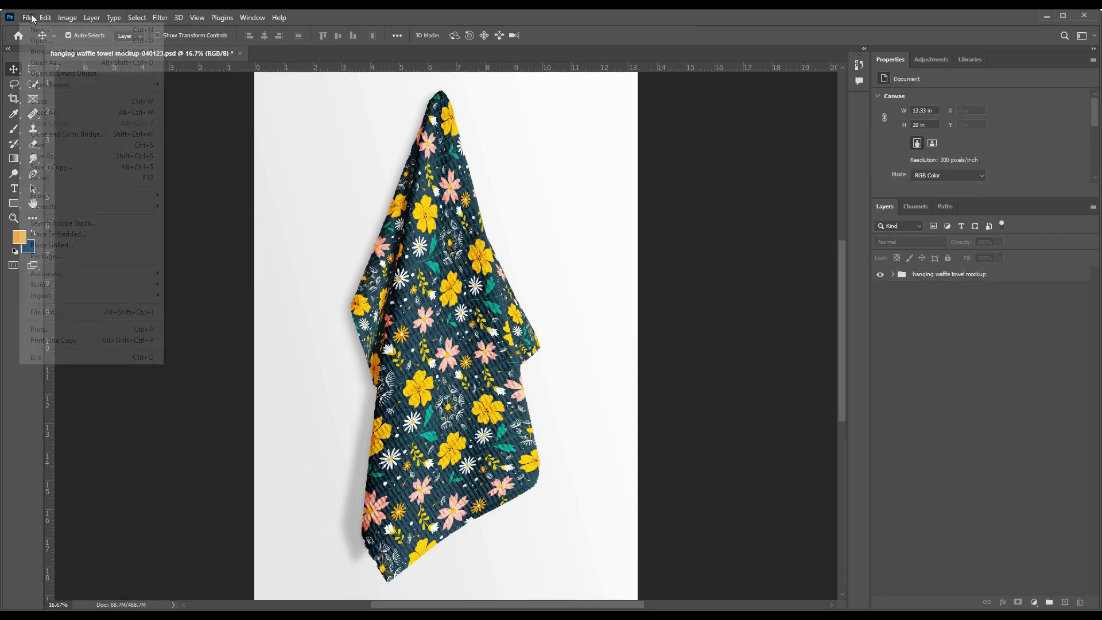
pyautogui.click(74, 145)
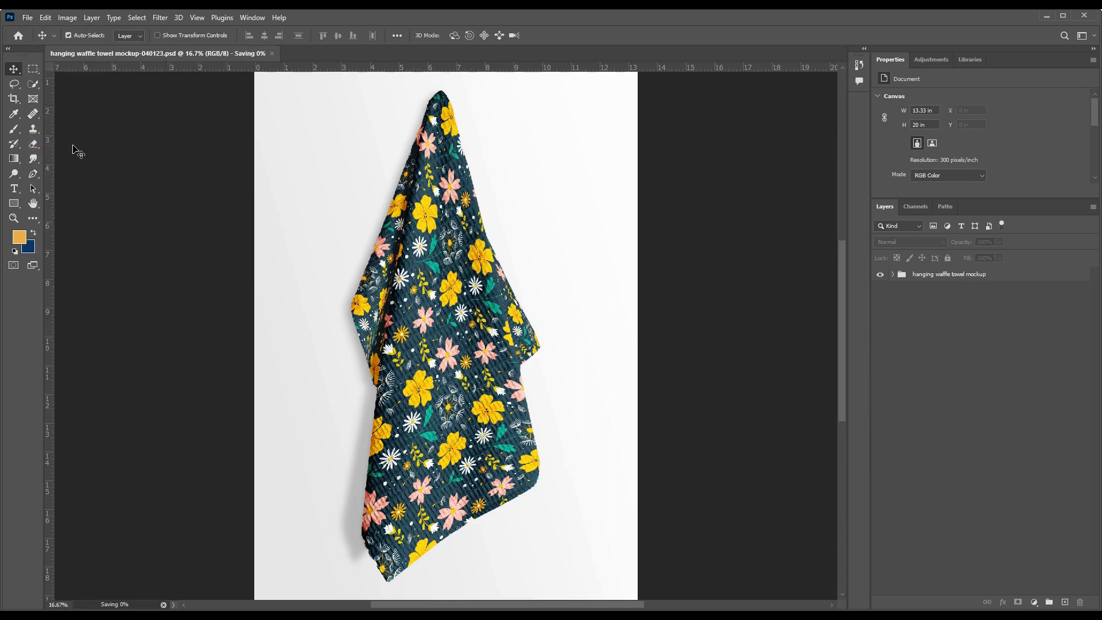
# Step: Open Save As to check its file type setting, and close it without saving
pyautogui.click(27, 18)
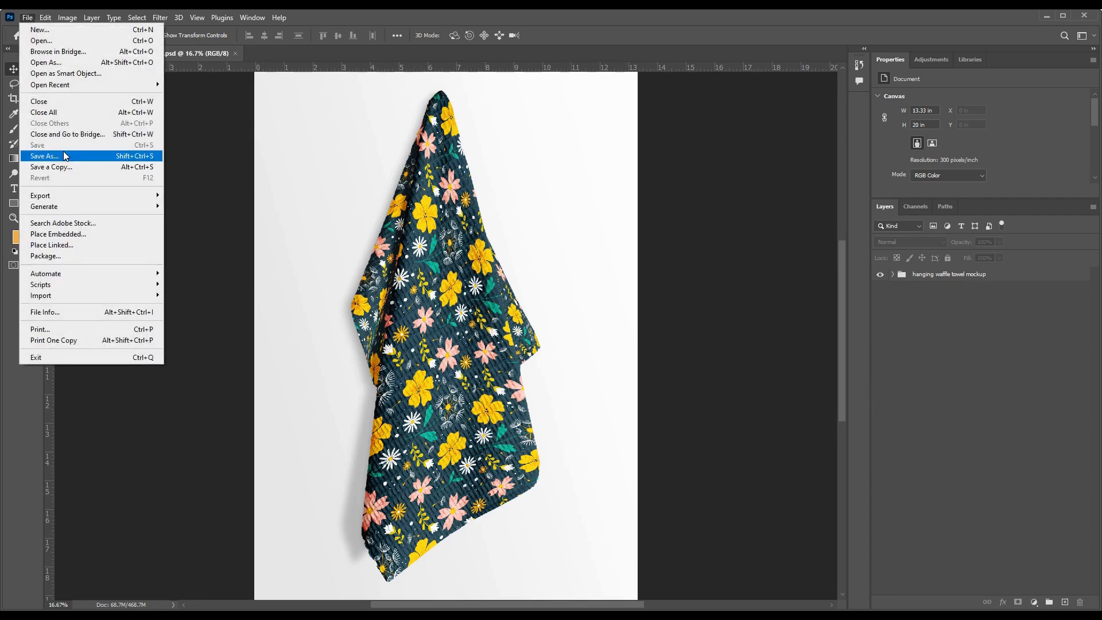
pyautogui.click(67, 155)
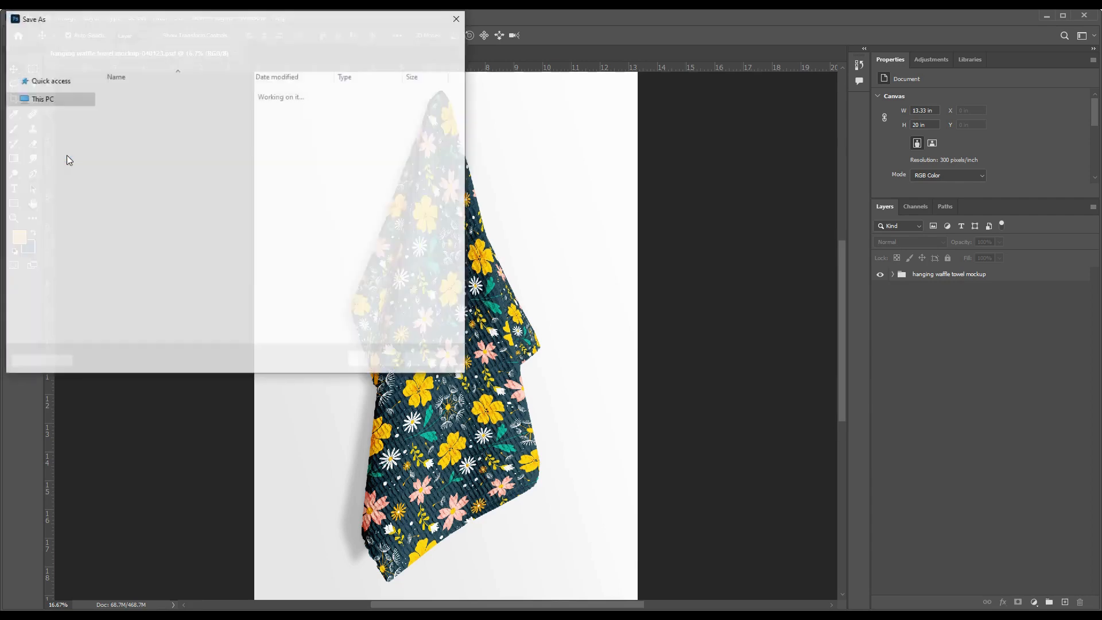
pyautogui.click(110, 298)
pyautogui.click(111, 301)
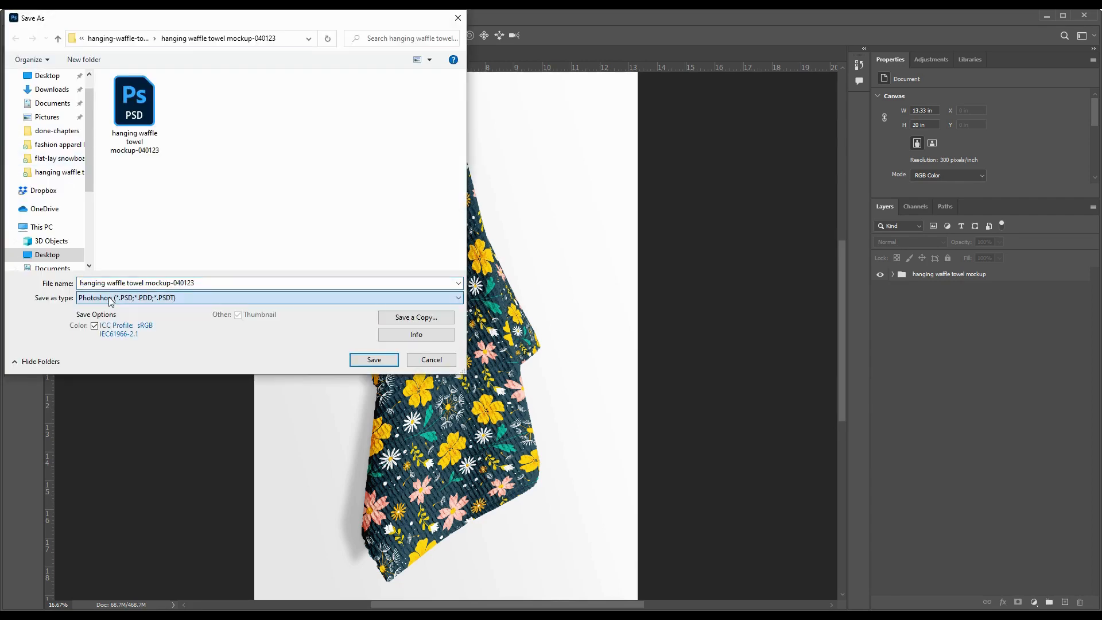
pyautogui.click(444, 362)
# Step: Open Export As, try the JPG, GIF and PNG formats, and leave without exporting
pyautogui.click(27, 17)
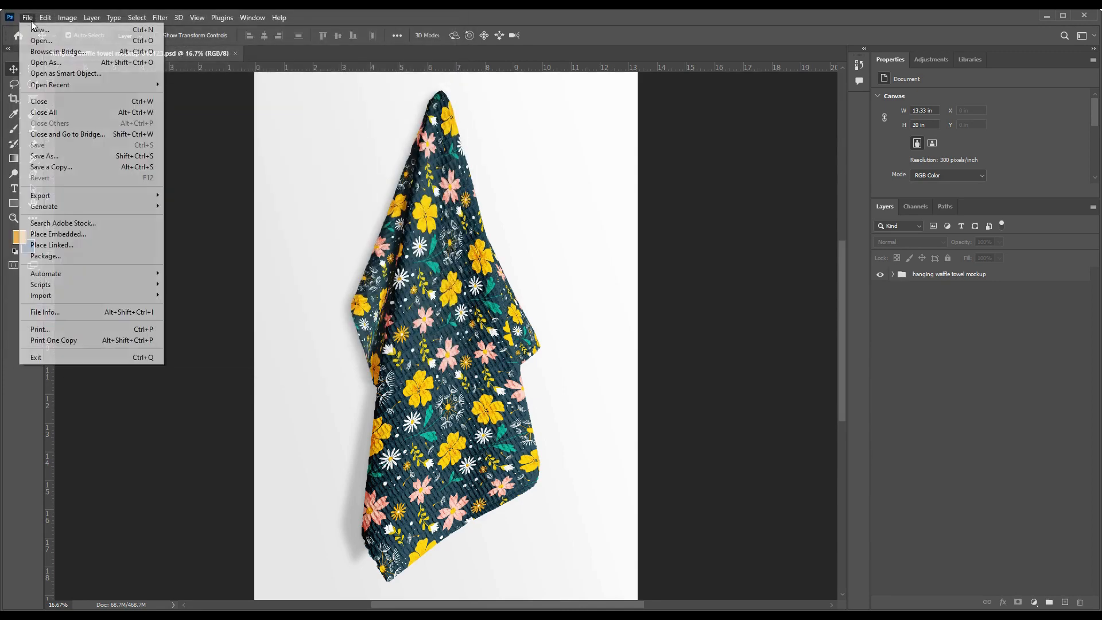
pyautogui.moveTo(64, 196)
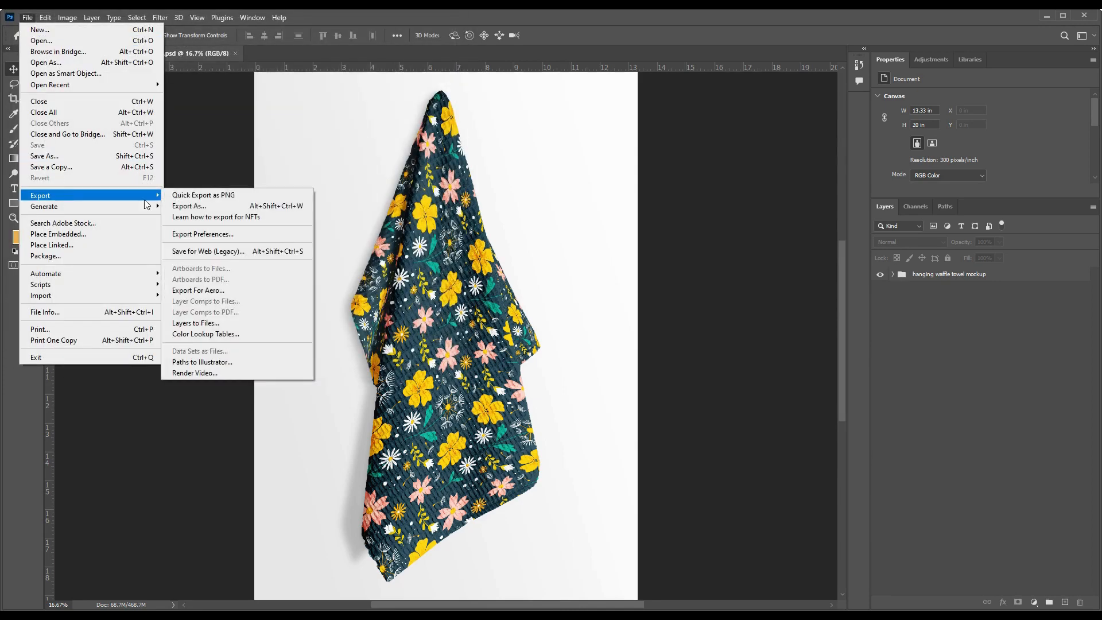
pyautogui.click(200, 205)
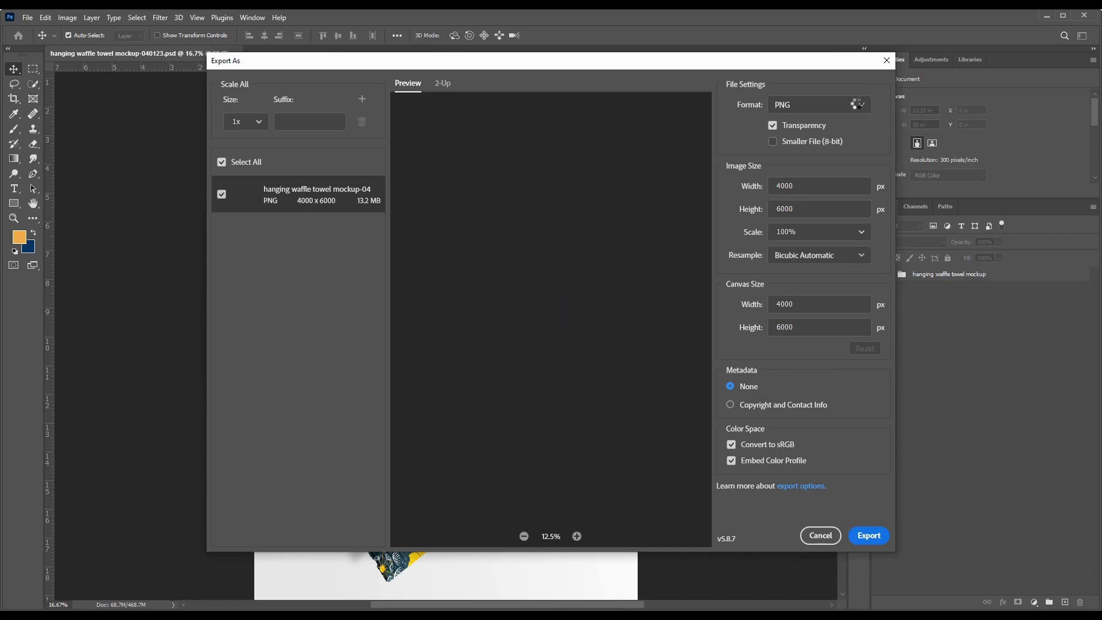
pyautogui.click(859, 107)
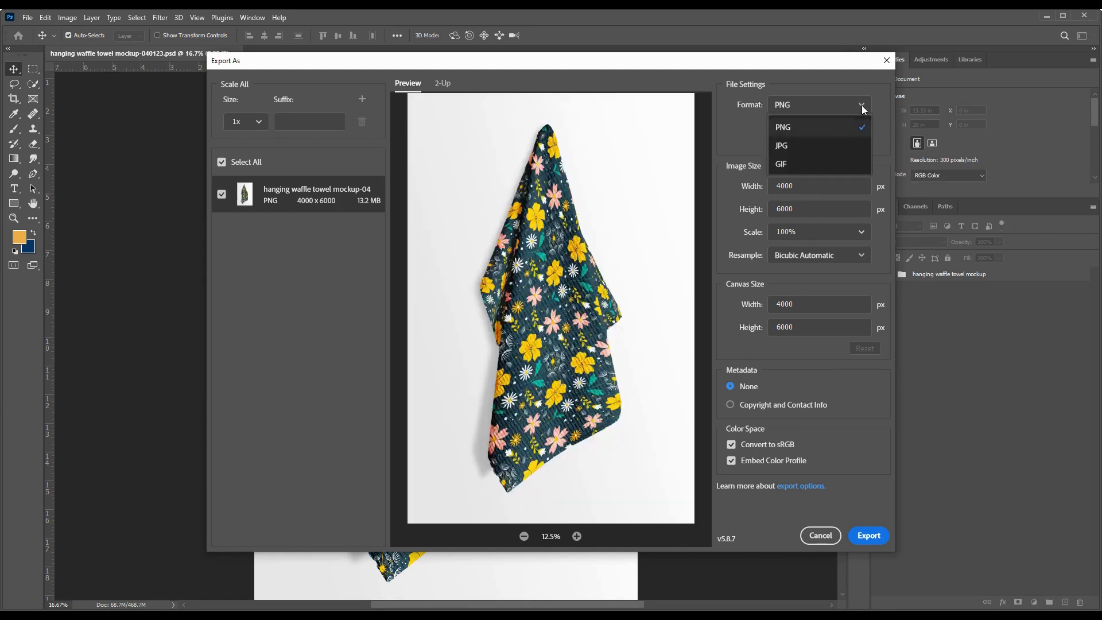
pyautogui.click(794, 145)
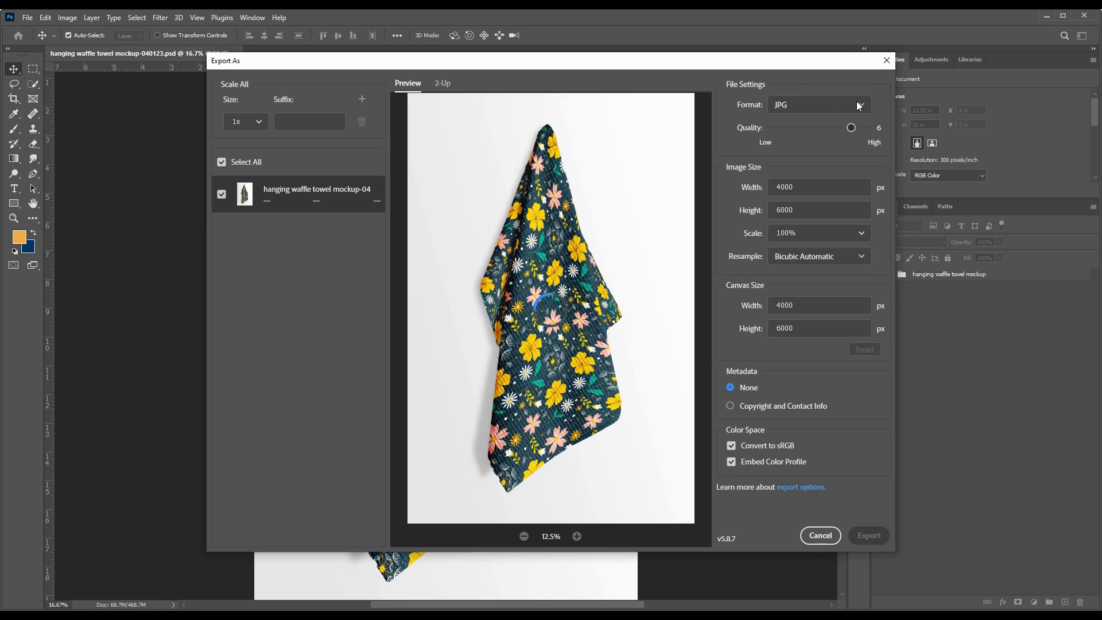
pyautogui.click(837, 111)
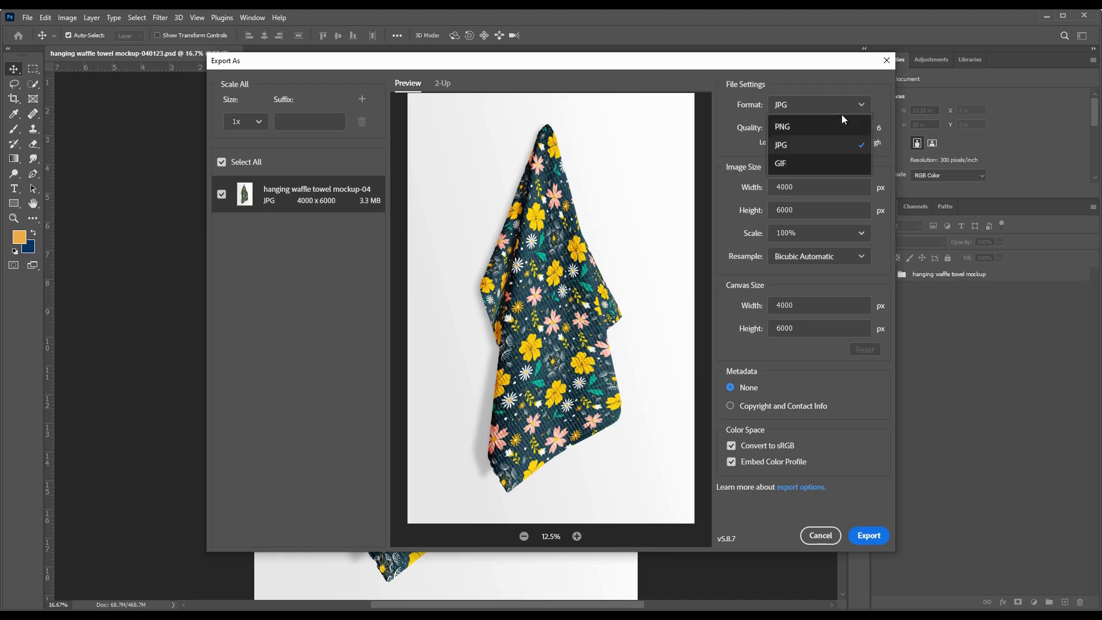
pyautogui.click(801, 164)
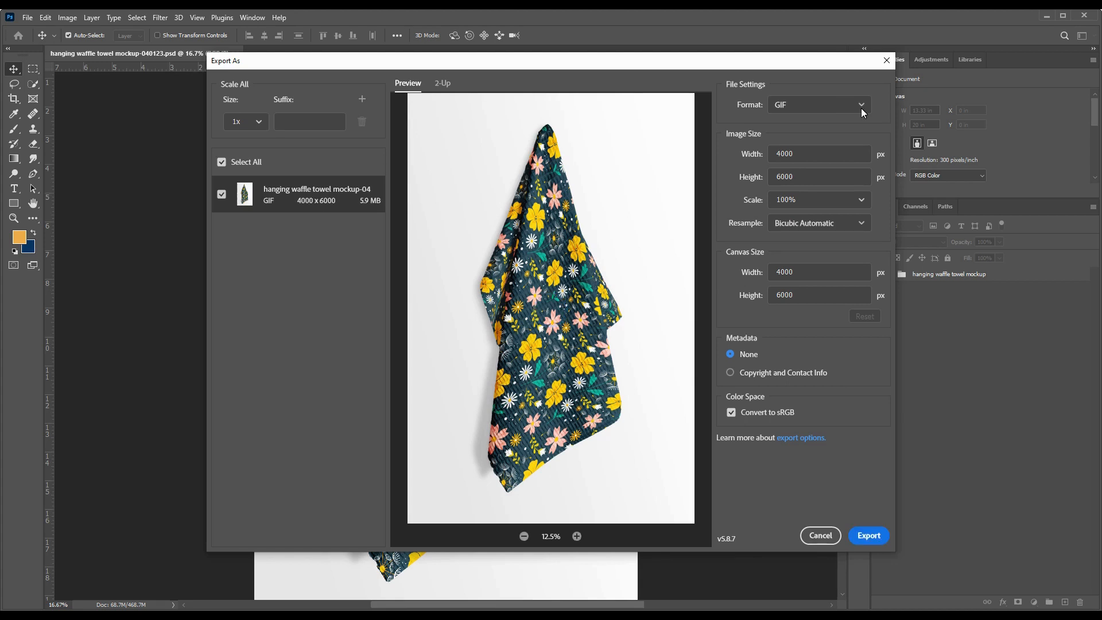
pyautogui.click(861, 108)
pyautogui.click(790, 126)
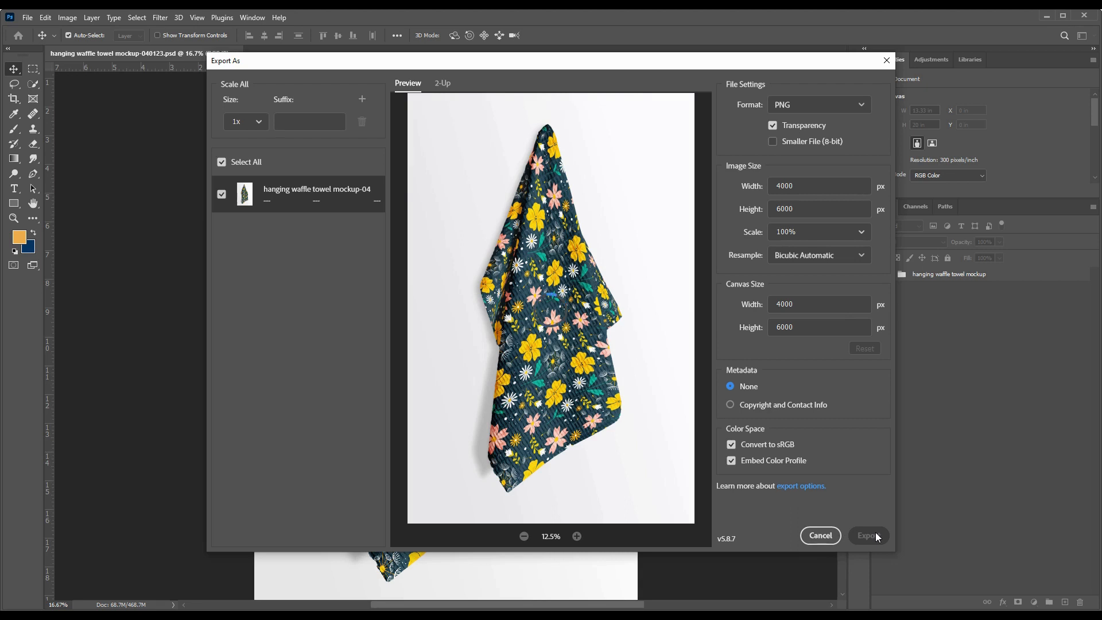
pyautogui.click(888, 61)
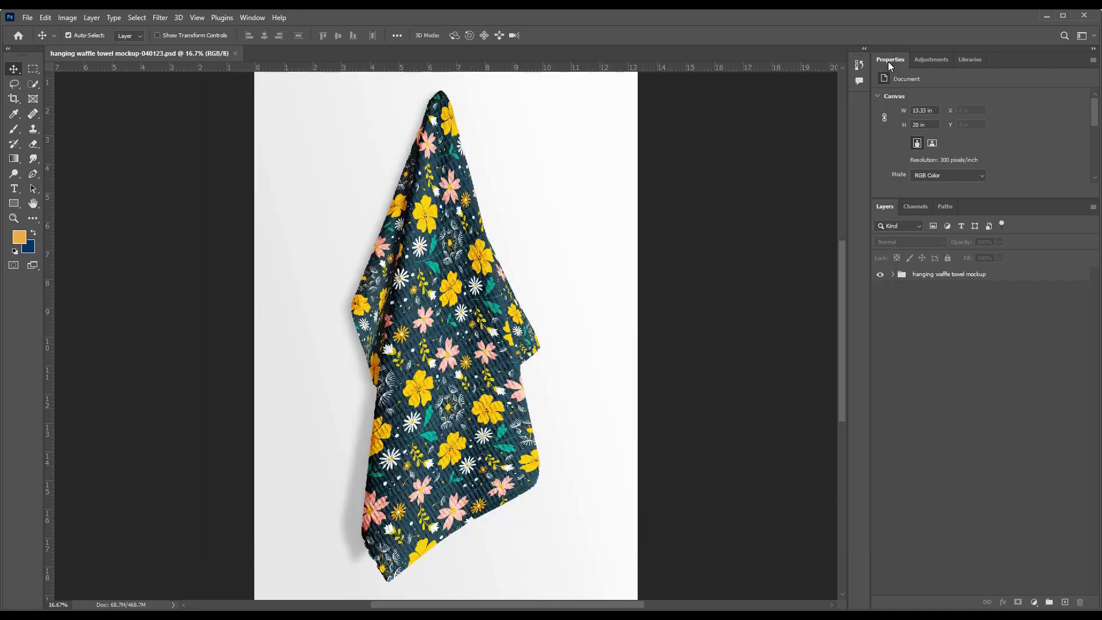
# Step: Close the hanging waffle towel mockup document
pyautogui.click(235, 53)
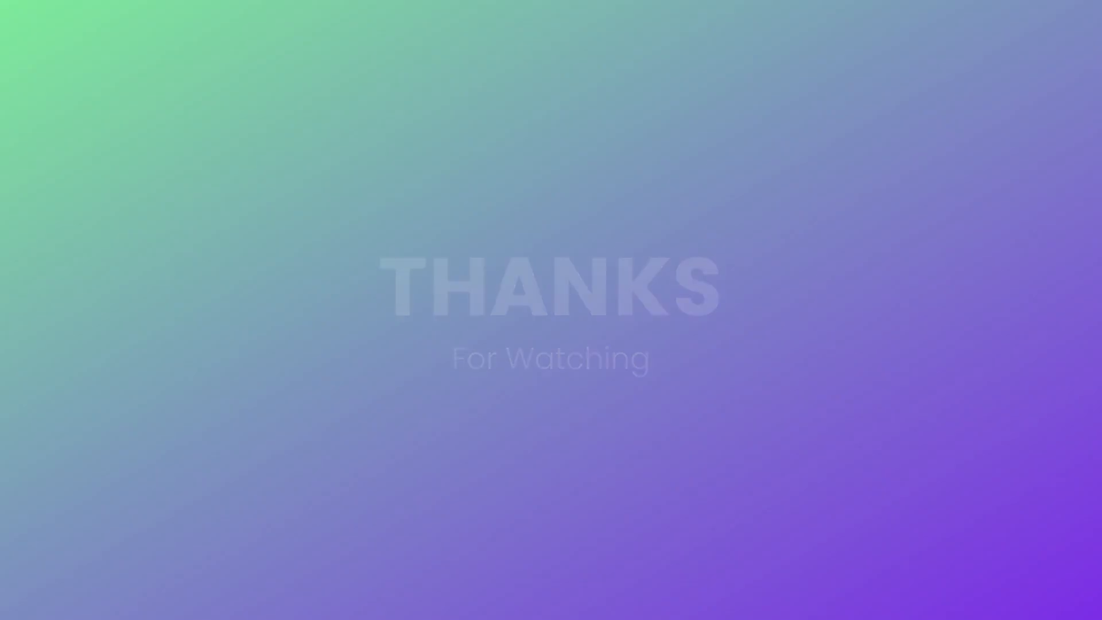